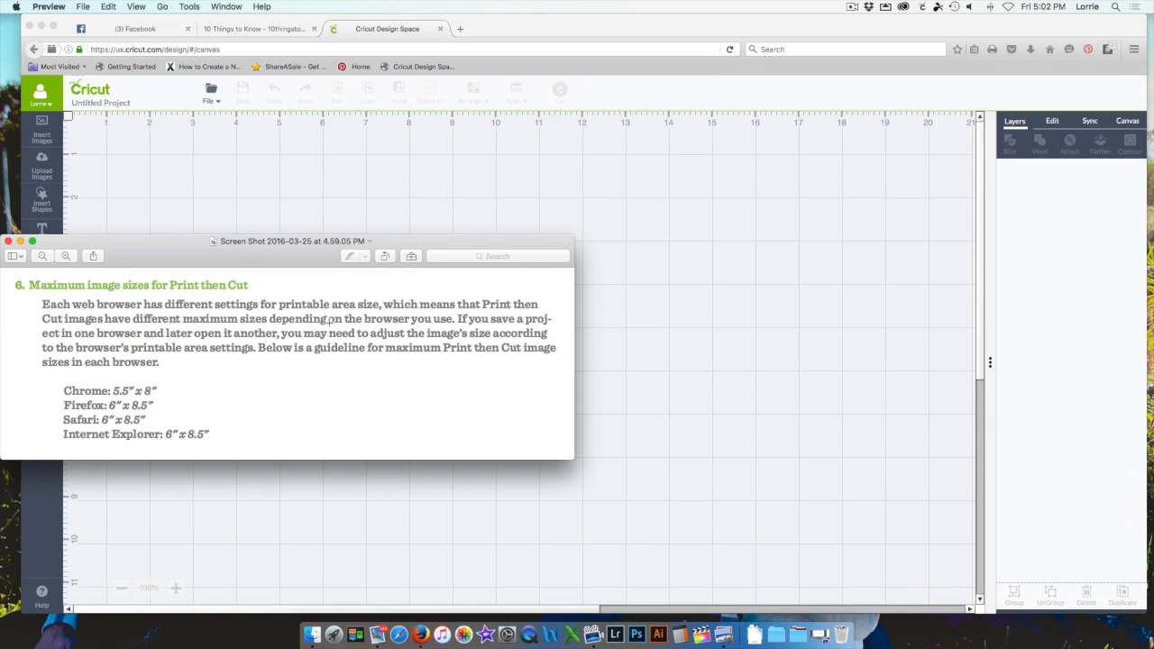
- Read the screenshot of maximum Print then Cut image sizes per browser, then close it
{"action": "left_click_drag", "start_coordinate": [176, 254], "coordinate": [346, 205]}
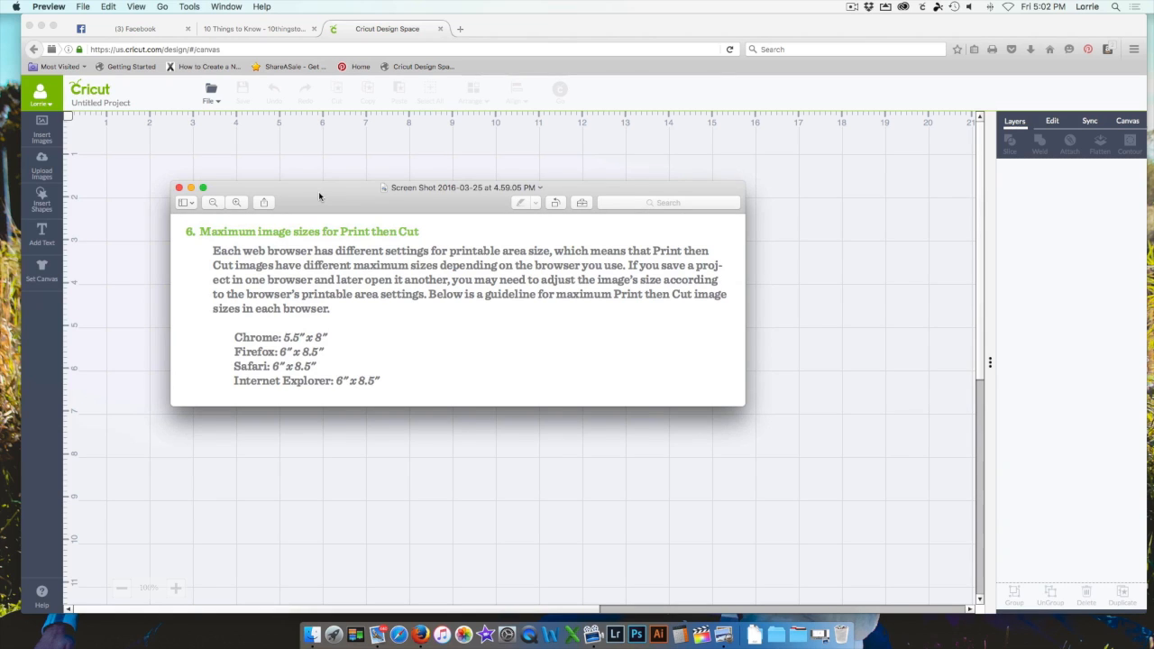
{"action": "left_click_drag", "start_coordinate": [320, 195], "coordinate": [316, 192]}
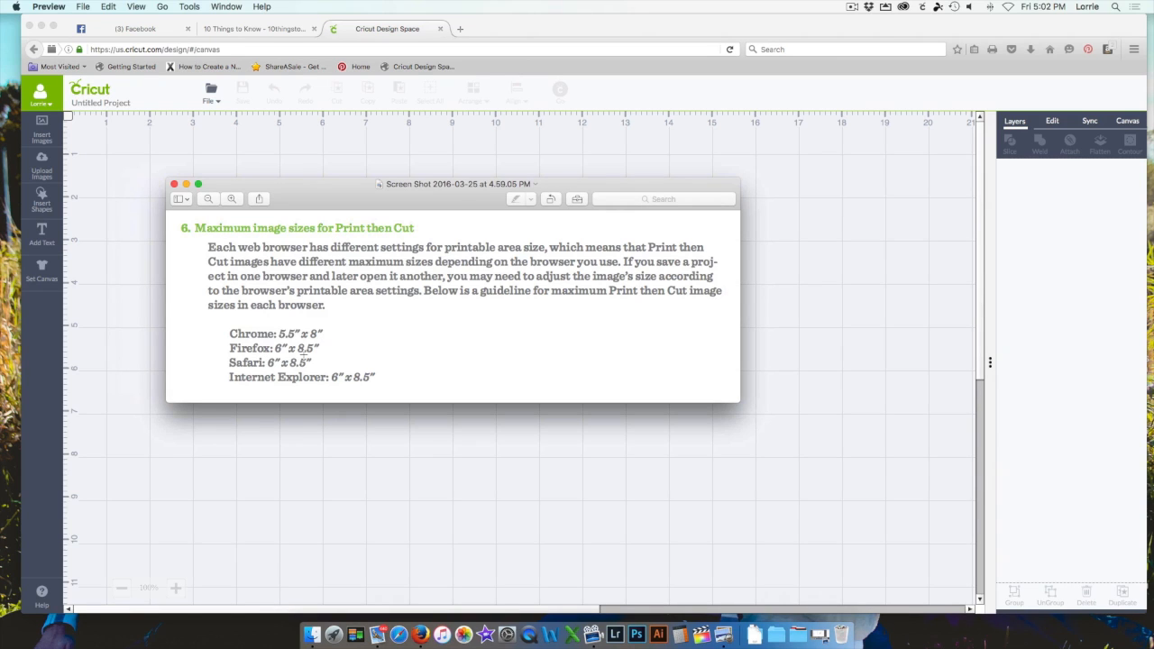
{"action": "left_click", "coordinate": [174, 184]}
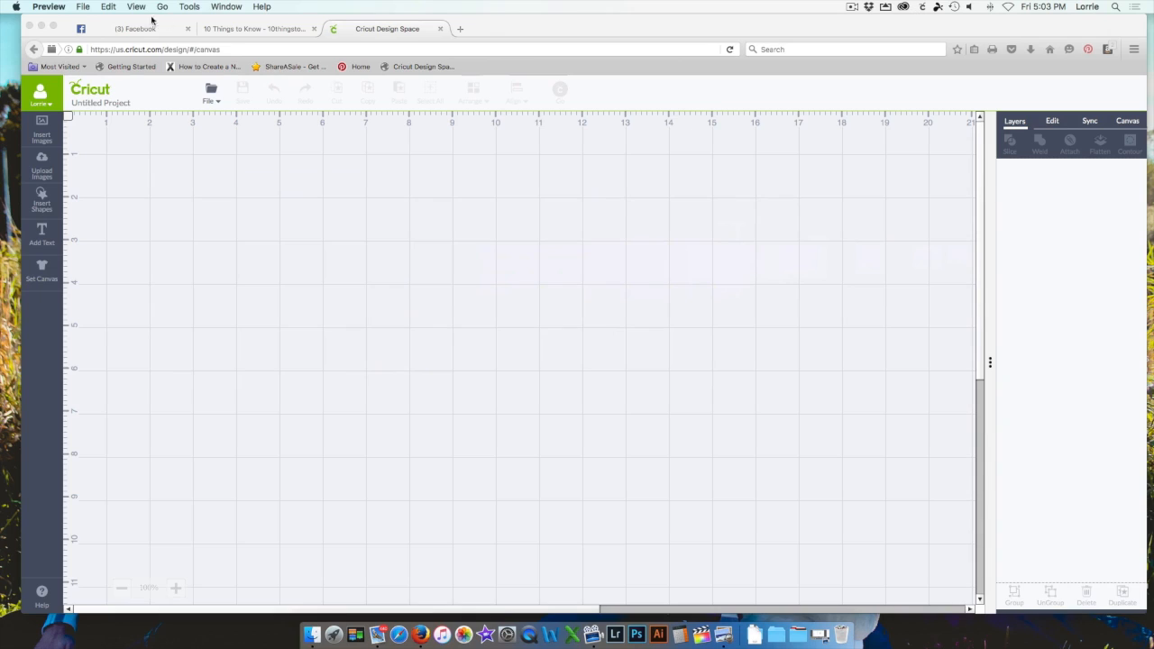
- Bring back the minimized browser window and show the design canvas in full screen
{"action": "left_click", "coordinate": [41, 28]}
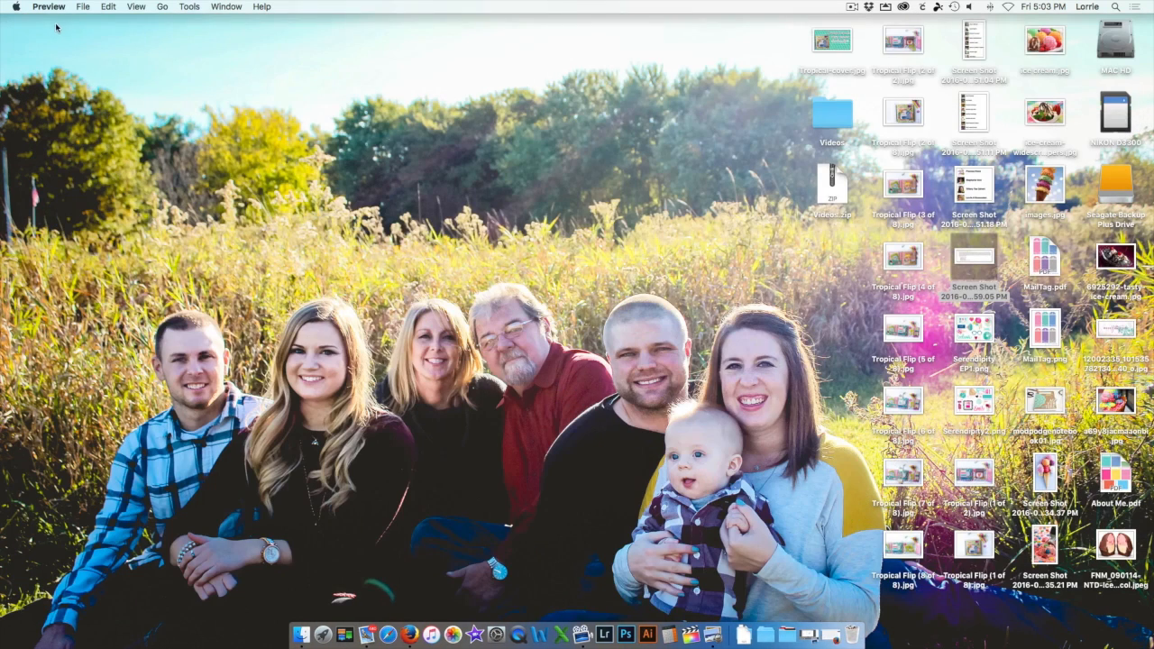
{"action": "left_click", "coordinate": [812, 626]}
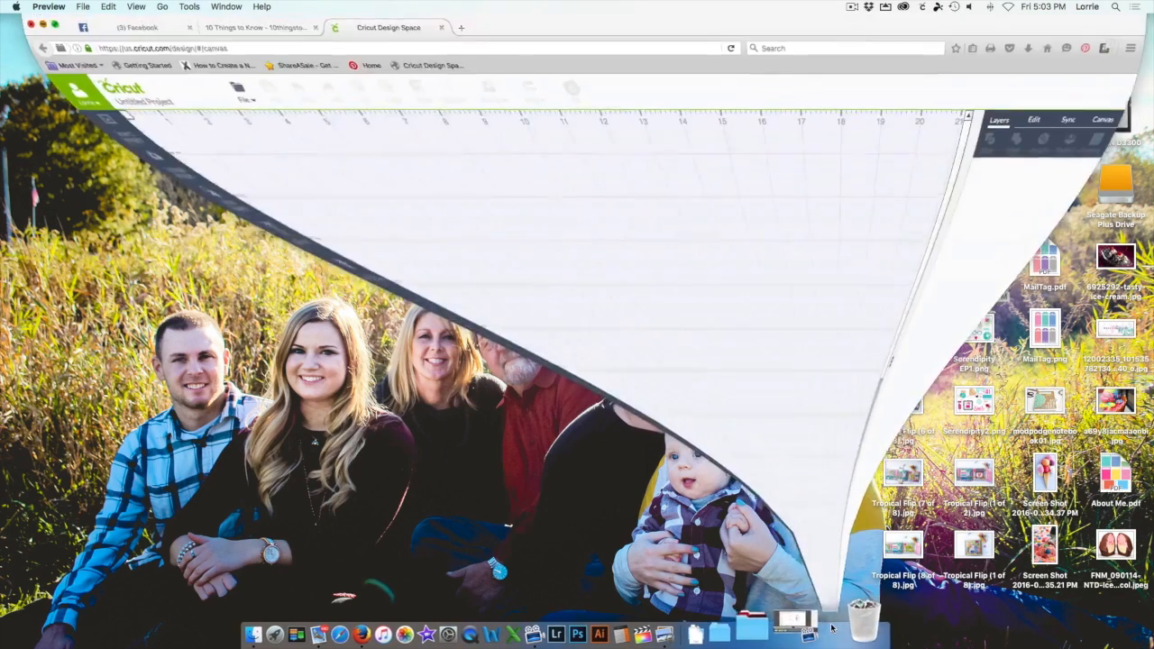
{"action": "left_click", "coordinate": [53, 27]}
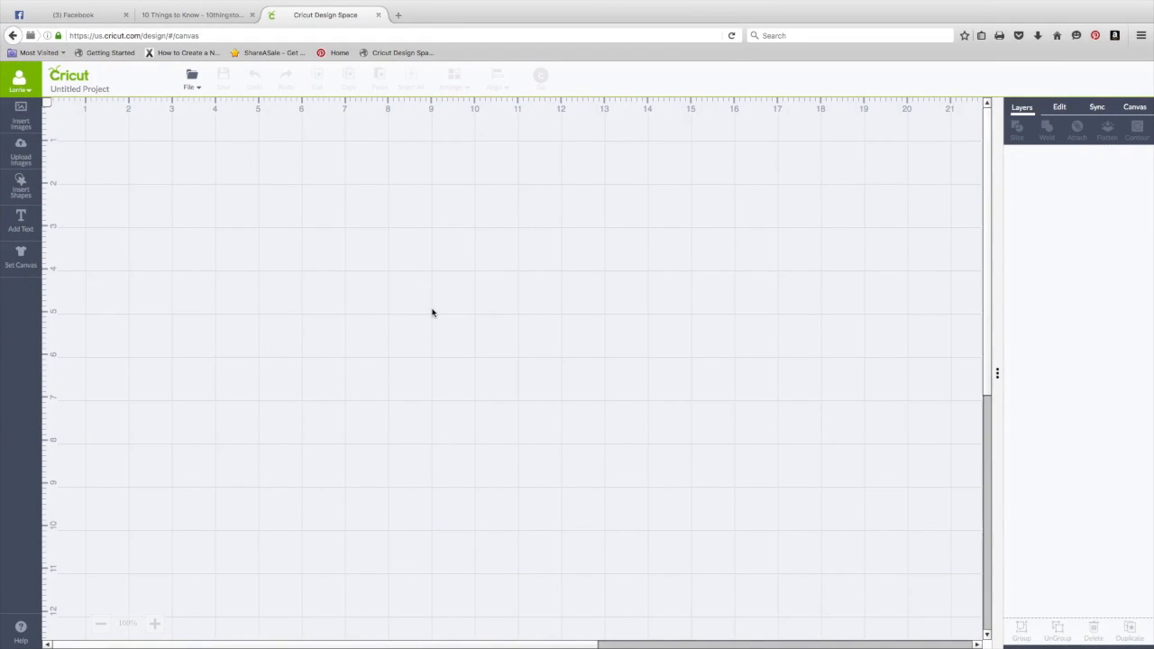
- Insert a square with unlocked proportions, 8.5 in wide and 6 in high, and position it at about X 3.97, Y 0.83 in
{"action": "left_click", "coordinate": [21, 192]}
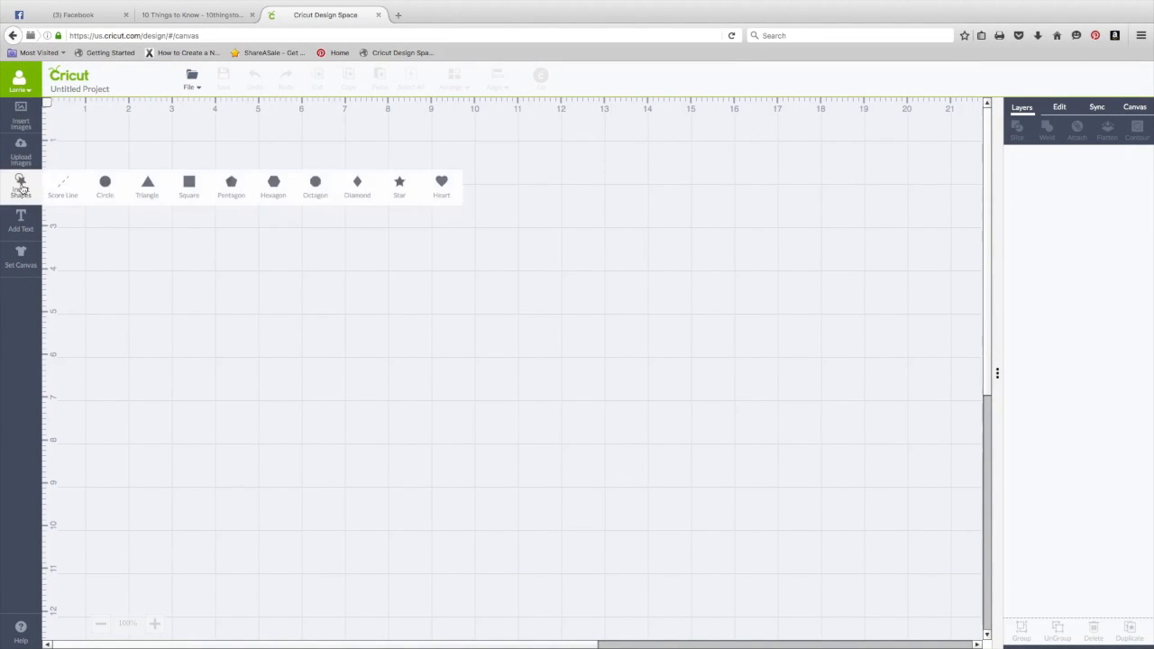
{"action": "left_click", "coordinate": [195, 186]}
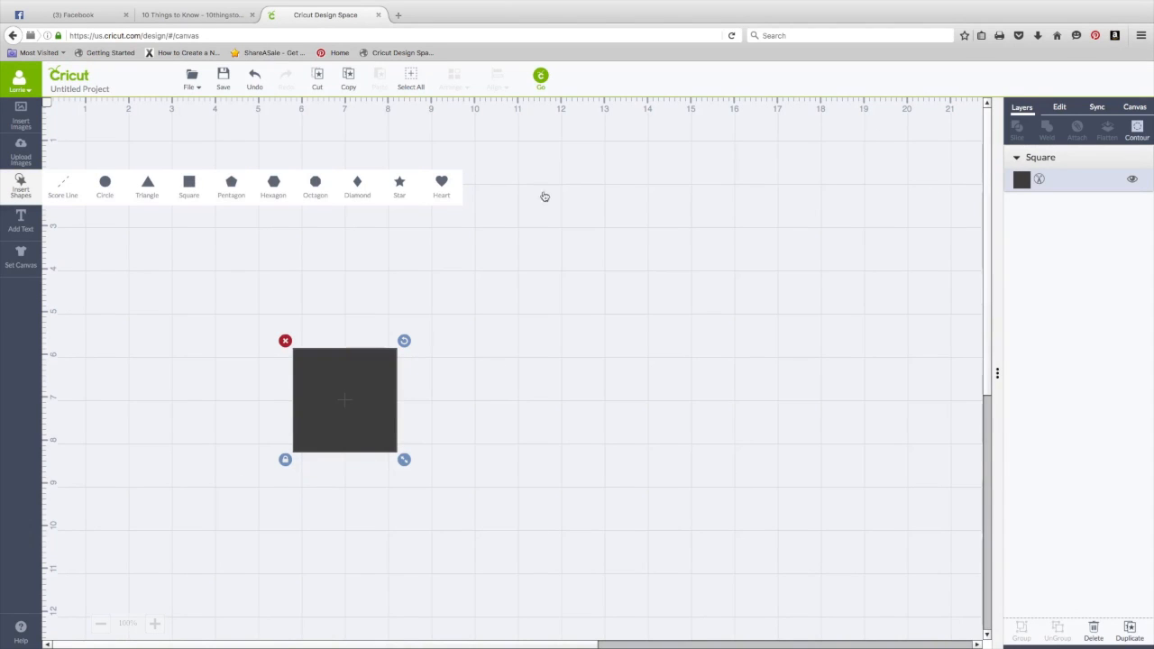
{"action": "left_click", "coordinate": [1061, 107]}
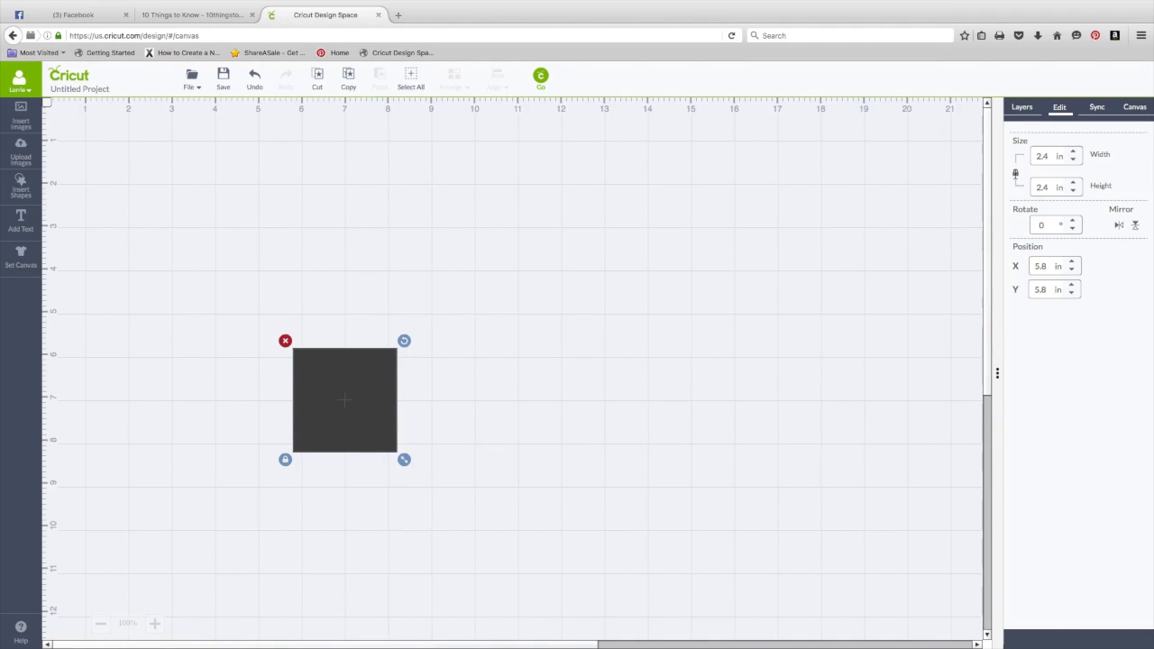
{"action": "left_click", "coordinate": [1015, 173]}
{"action": "left_click_drag", "start_coordinate": [1050, 156], "coordinate": [1035, 156]}
{"action": "type", "text": "8.5"}
{"action": "key", "text": "Tab"}
{"action": "type", "text": "6"}
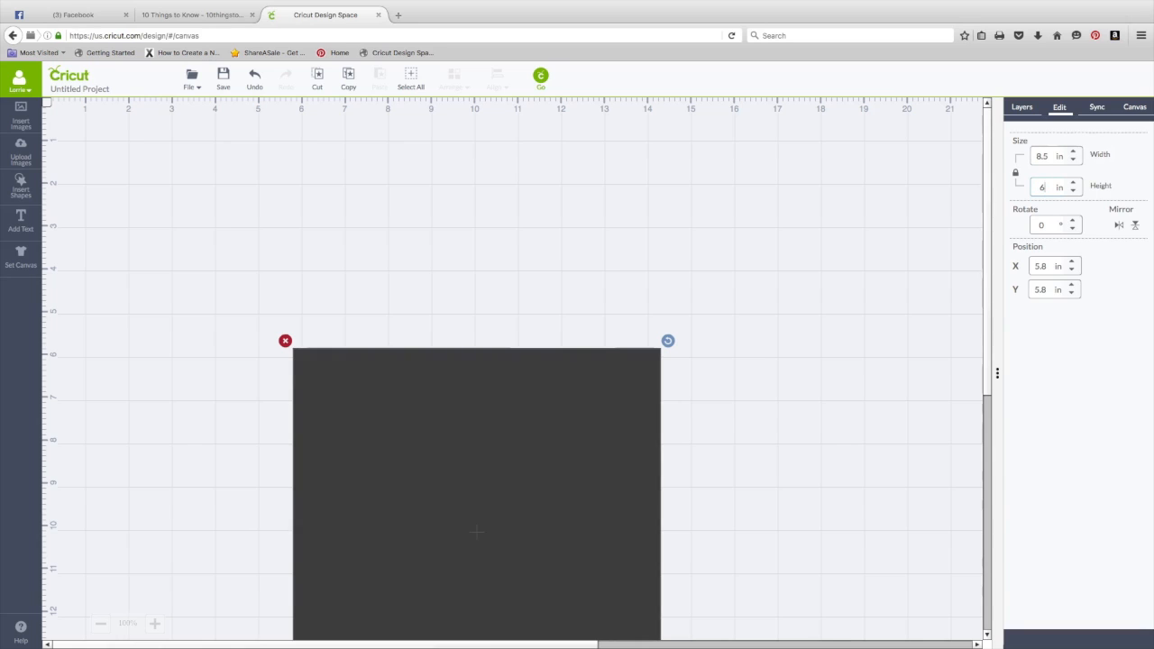
{"action": "key", "text": "Return"}
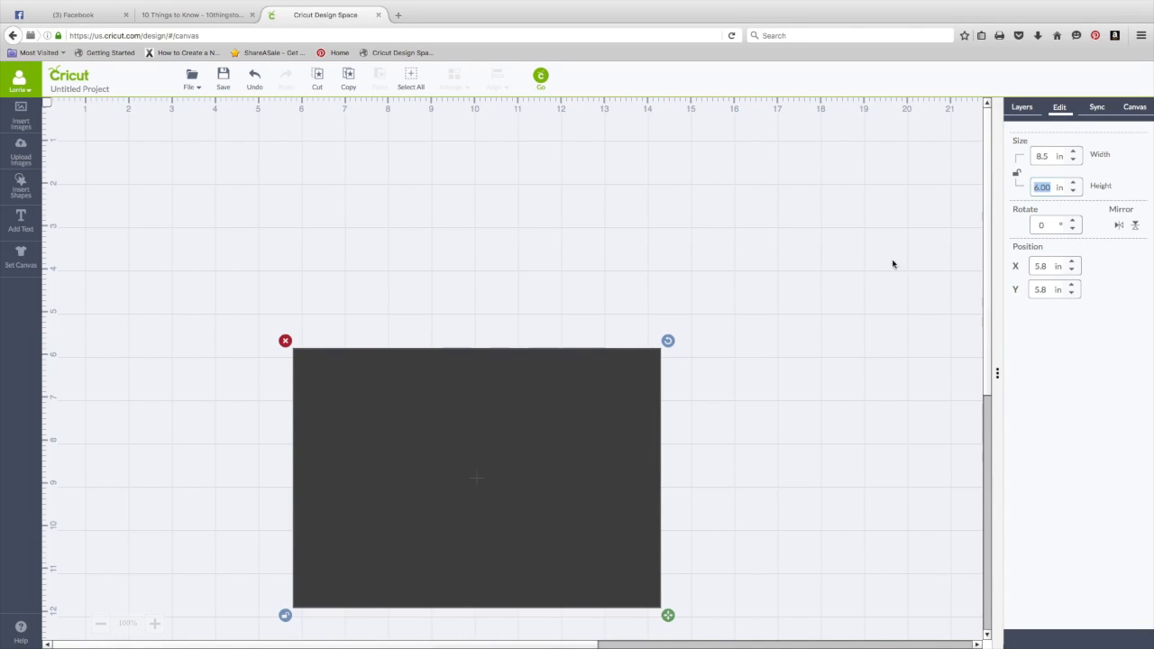
{"action": "left_click_drag", "start_coordinate": [610, 347], "coordinate": [544, 166]}
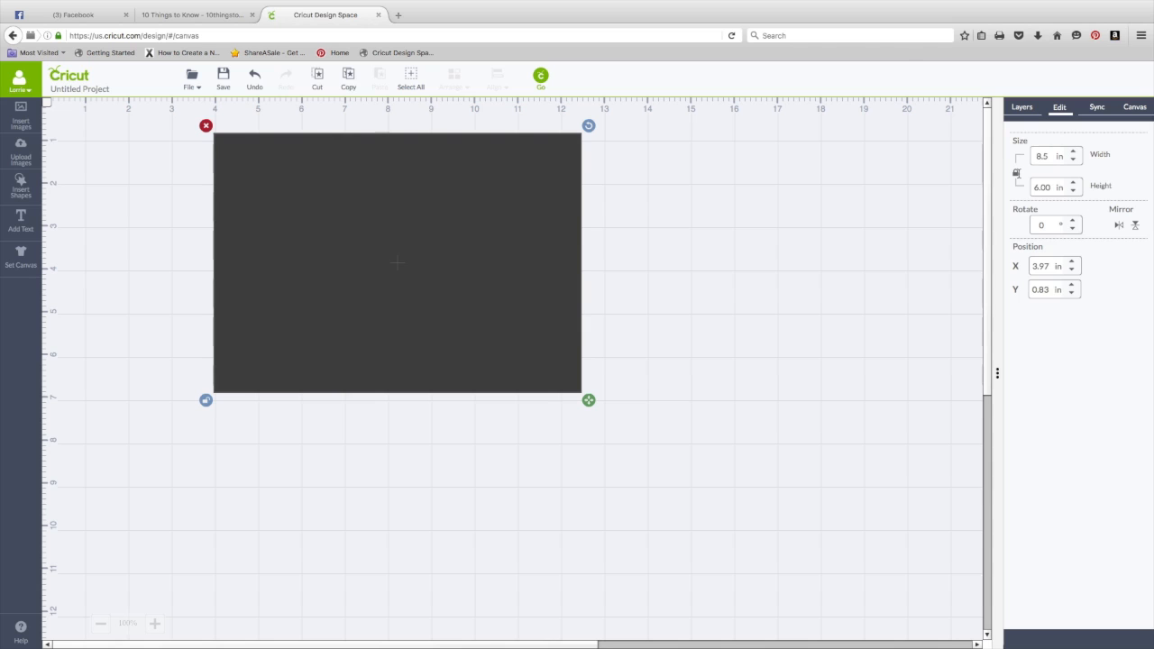
- Change the rectangle's layer color to white
{"action": "left_click", "coordinate": [1022, 109]}
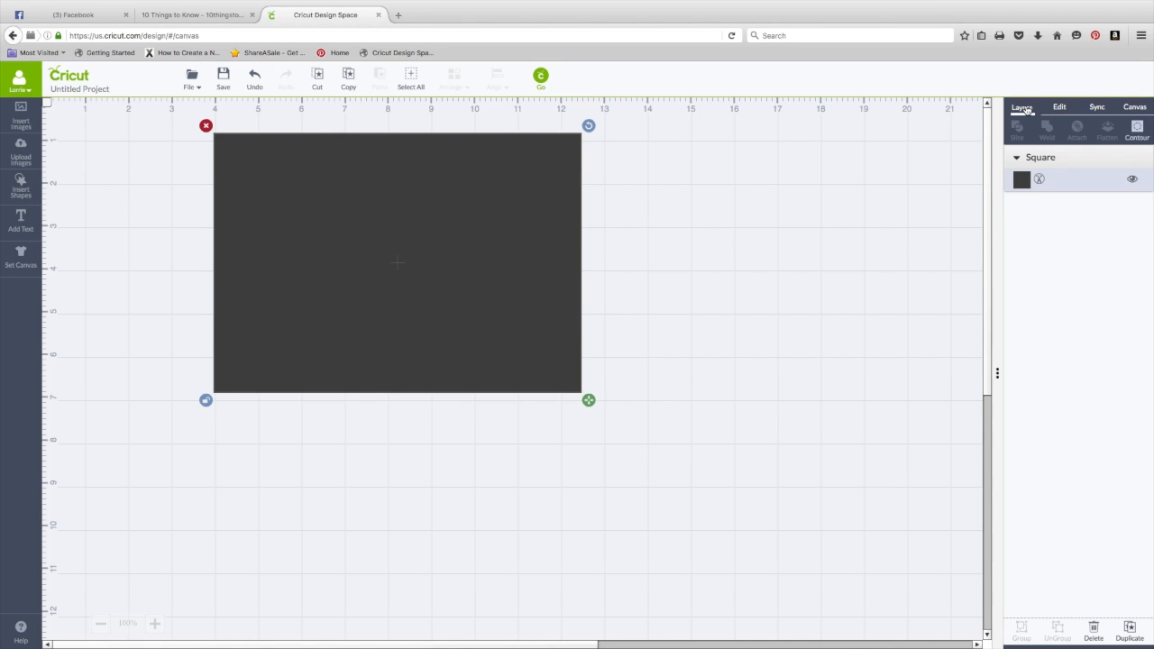
{"action": "left_click", "coordinate": [1022, 179]}
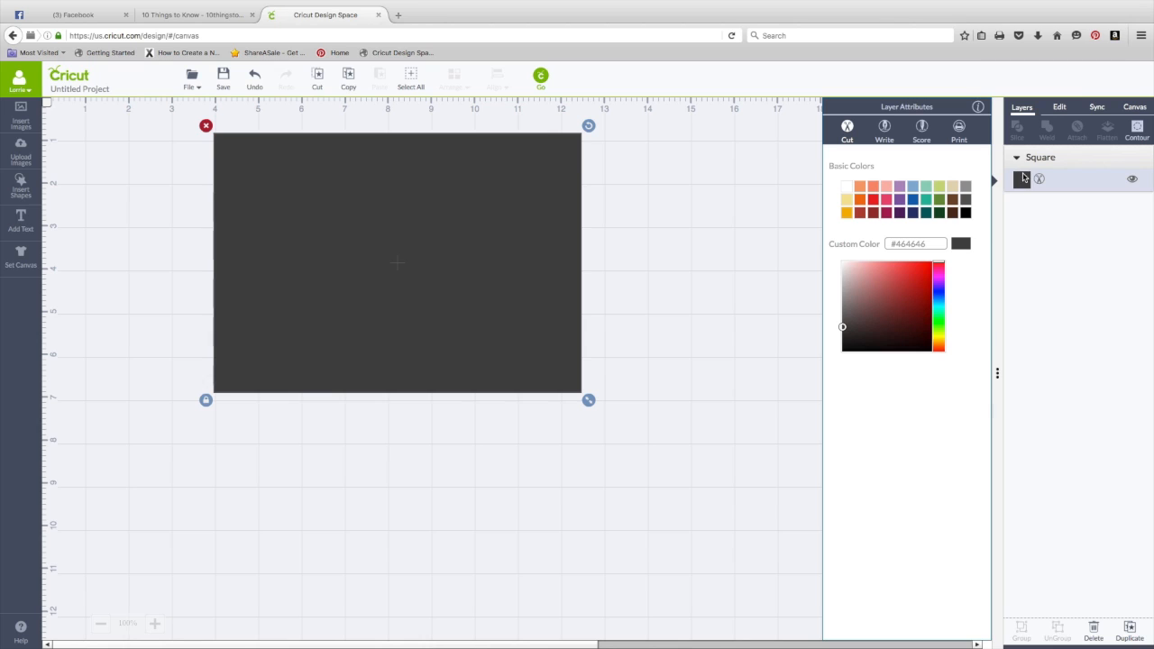
{"action": "left_click", "coordinate": [849, 191]}
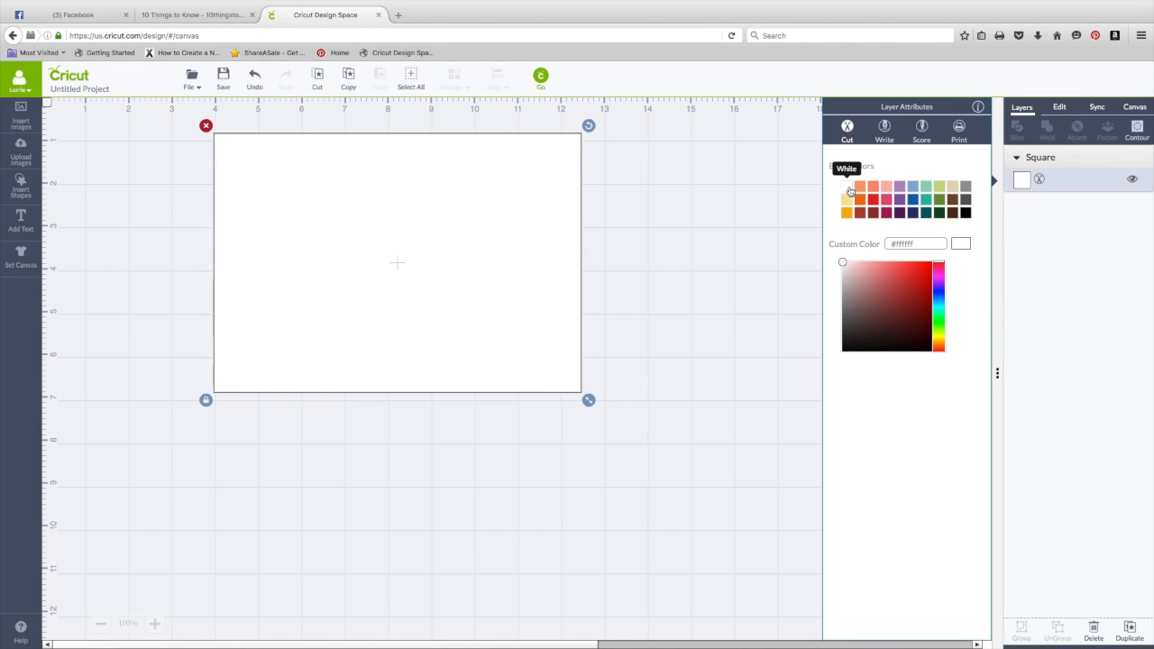
{"action": "left_click", "coordinate": [762, 167]}
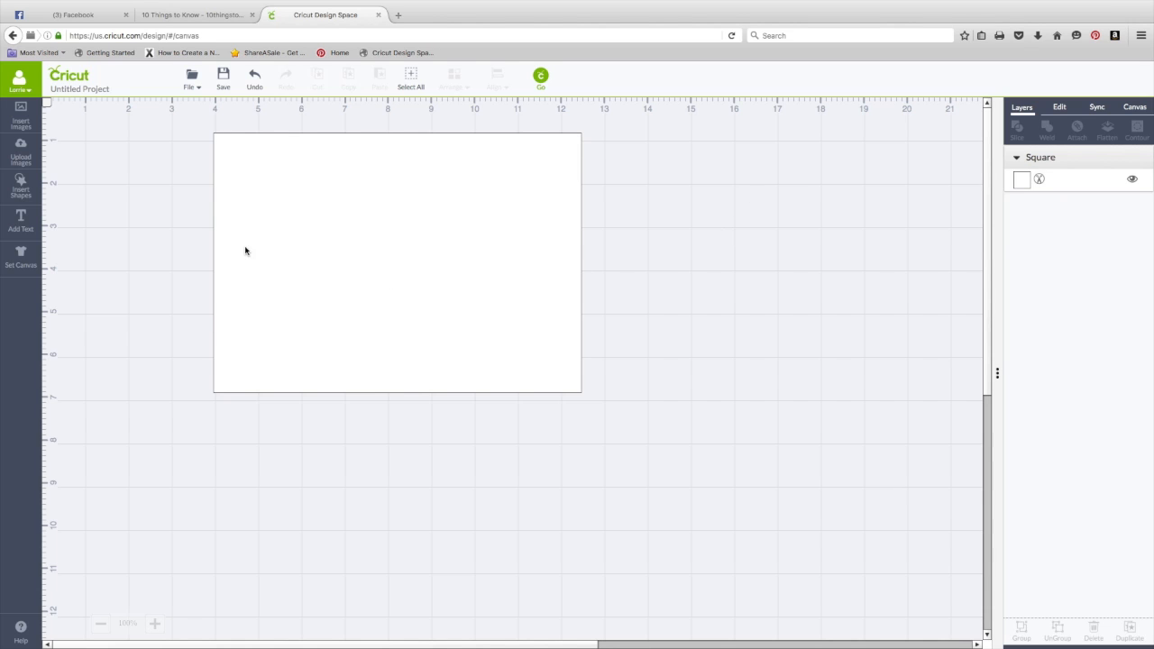
- Select the blue pineapple, hello sunshine and coral bliss circle in the uploaded images library
{"action": "left_click", "coordinate": [20, 157]}
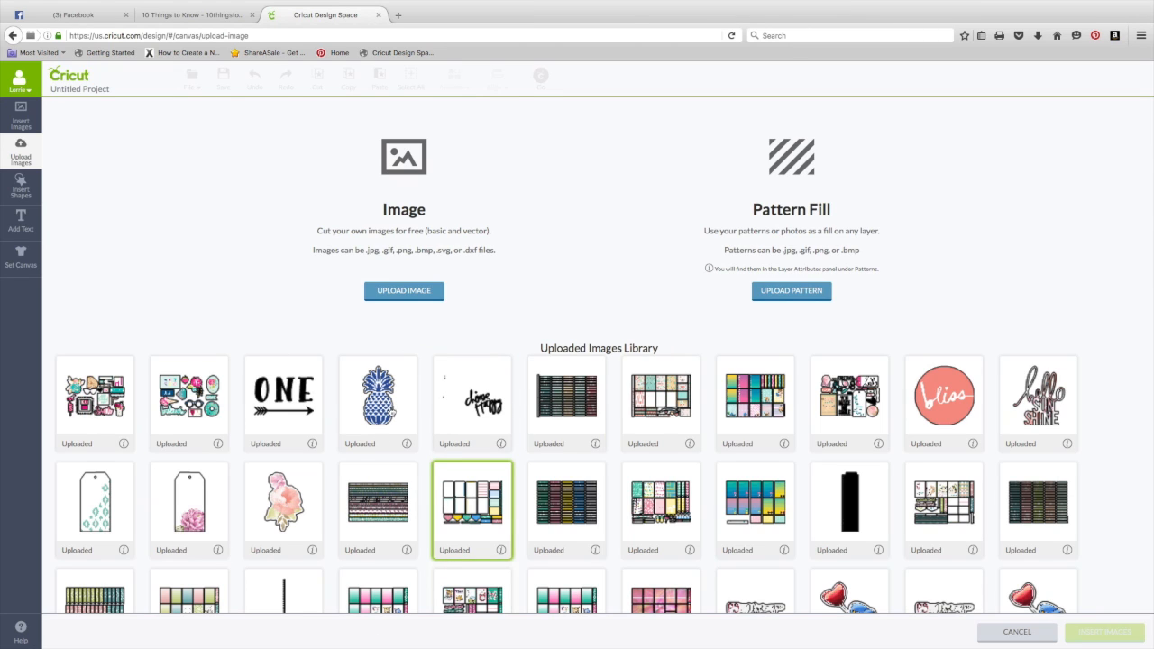
{"action": "left_click", "coordinate": [394, 411]}
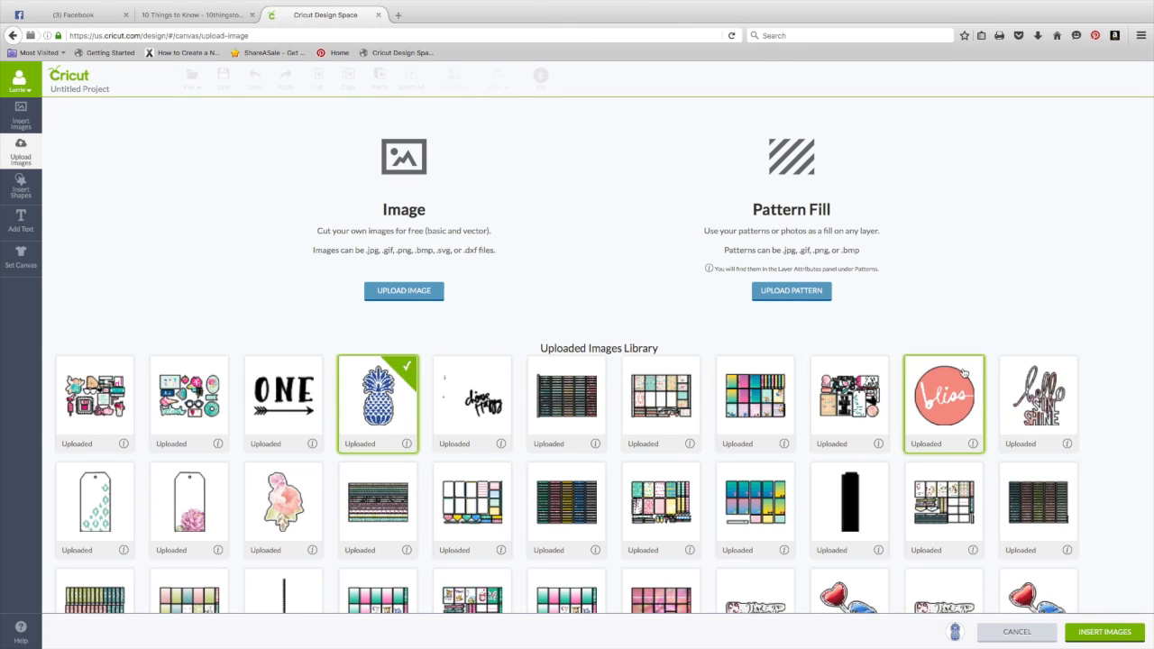
{"action": "left_click", "coordinate": [1052, 382]}
{"action": "left_click", "coordinate": [958, 387]}
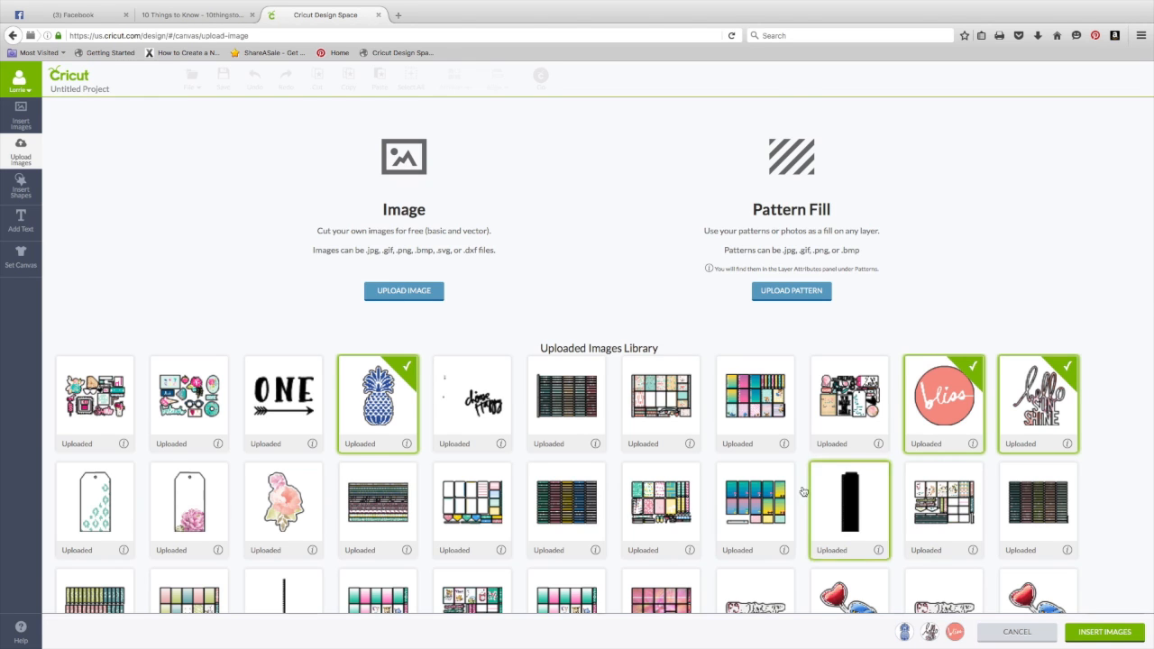
- Add the flower cluster and the two patterned tags to the image selection
{"action": "scroll", "coordinate": [812, 487], "scroll_direction": "down", "scroll_amount": 2}
{"action": "left_click", "coordinate": [259, 388]}
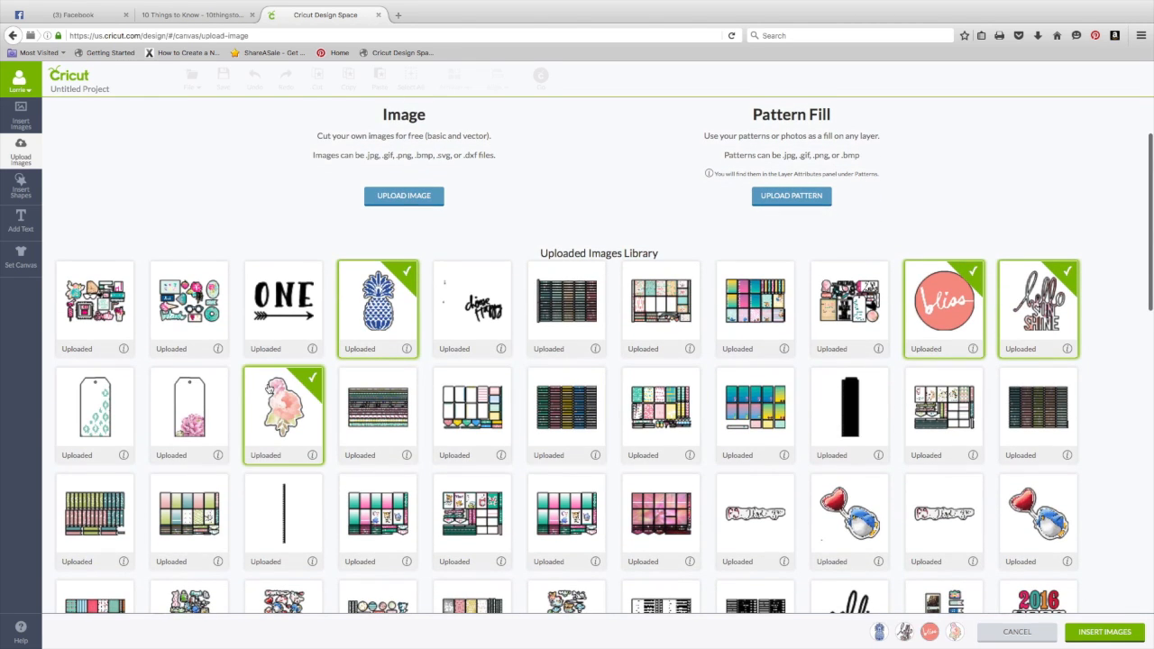
{"action": "left_click", "coordinate": [189, 399]}
{"action": "left_click", "coordinate": [106, 398]}
- Add the pink heart circle, the heart pennant and the pink adore banner to the image selection
{"action": "scroll", "coordinate": [202, 403], "scroll_direction": "down", "scroll_amount": 2}
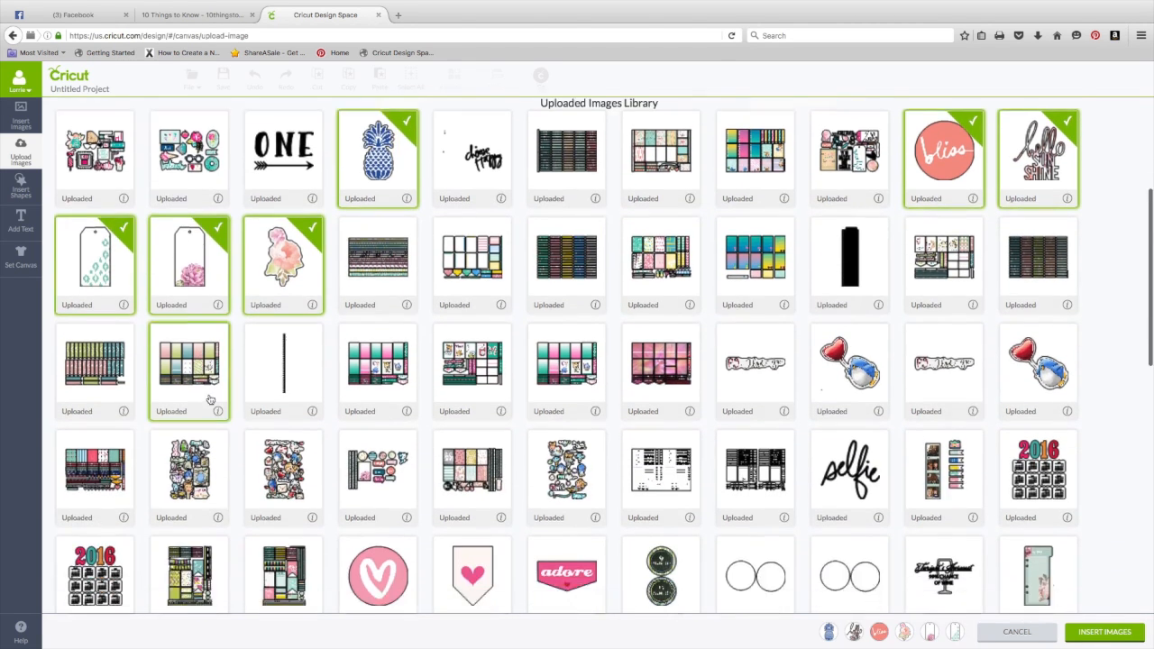
{"action": "scroll", "coordinate": [206, 399], "scroll_direction": "down", "scroll_amount": 2}
{"action": "left_click", "coordinate": [390, 513]}
{"action": "left_click", "coordinate": [459, 507]}
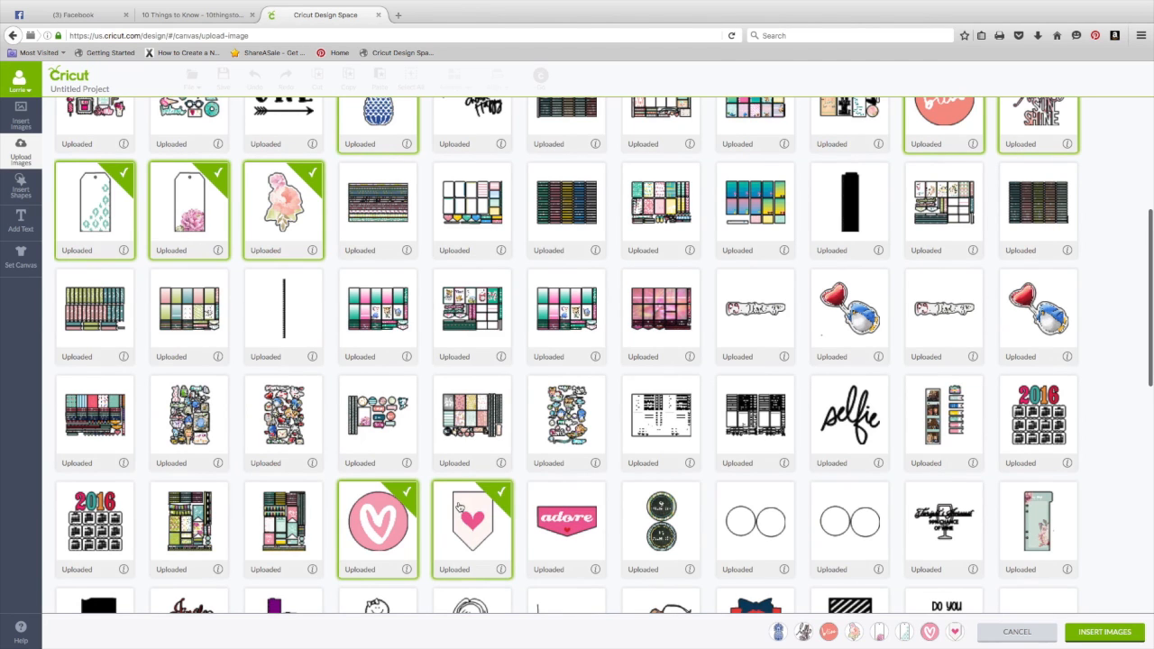
{"action": "left_click", "coordinate": [603, 514]}
- Add the blue zebra, palm tree and pink house to the selection and insert all chosen images onto the canvas
{"action": "scroll", "coordinate": [602, 515], "scroll_direction": "down", "scroll_amount": 4}
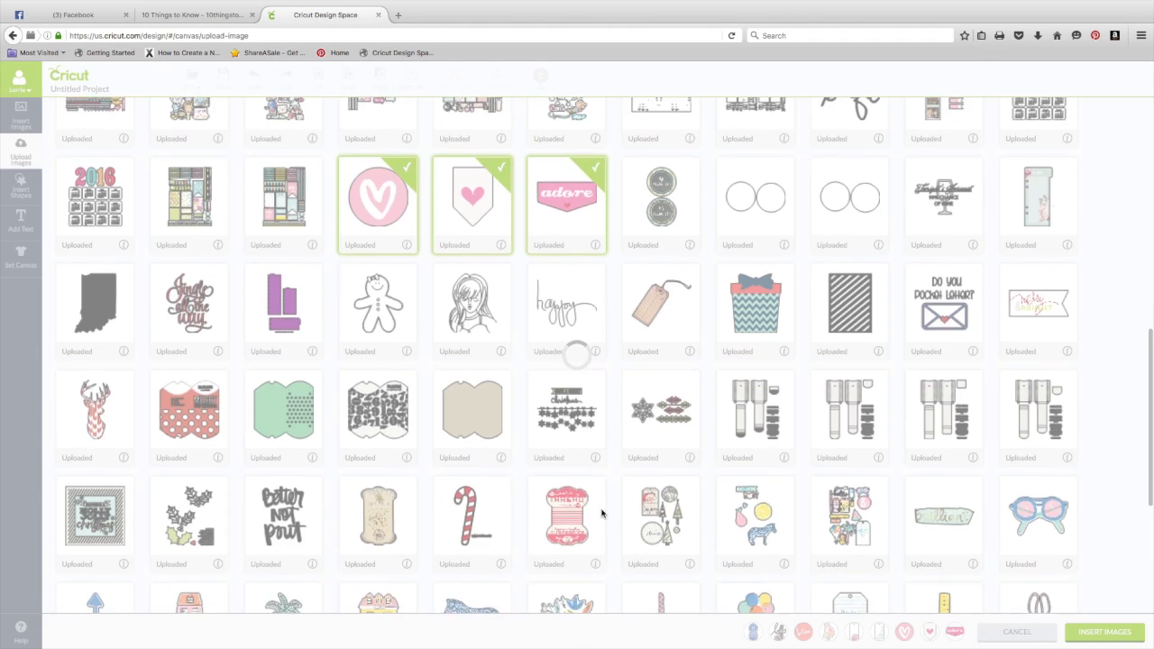
{"action": "scroll", "coordinate": [602, 514], "scroll_direction": "up", "scroll_amount": 3}
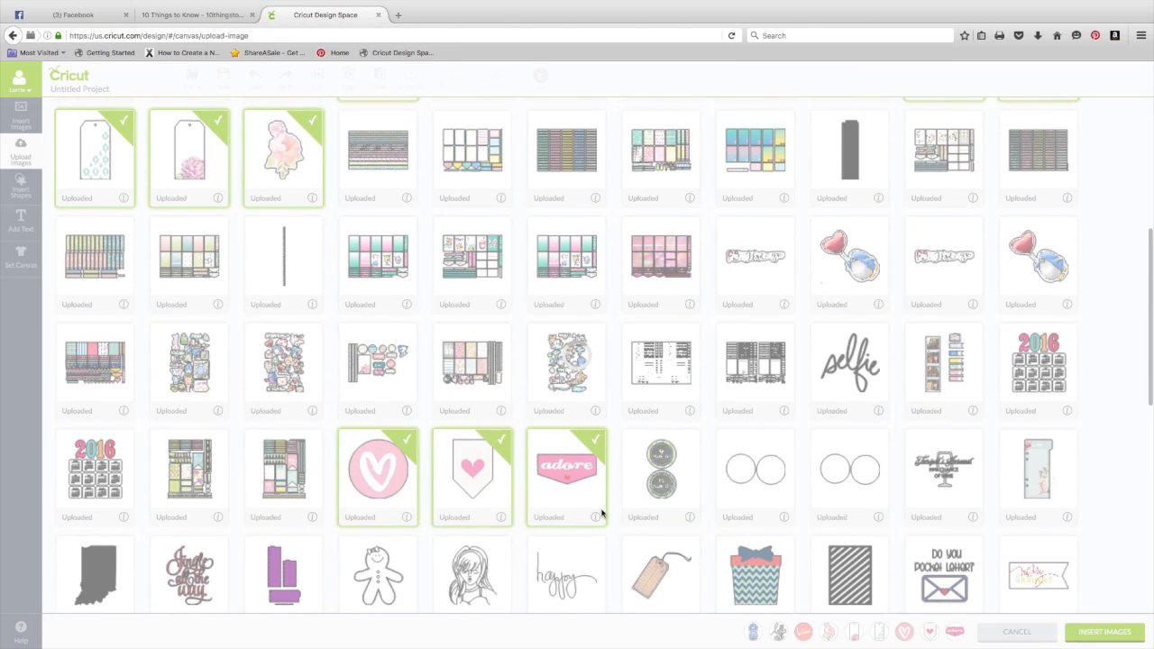
{"action": "scroll", "coordinate": [602, 514], "scroll_direction": "down", "scroll_amount": 3}
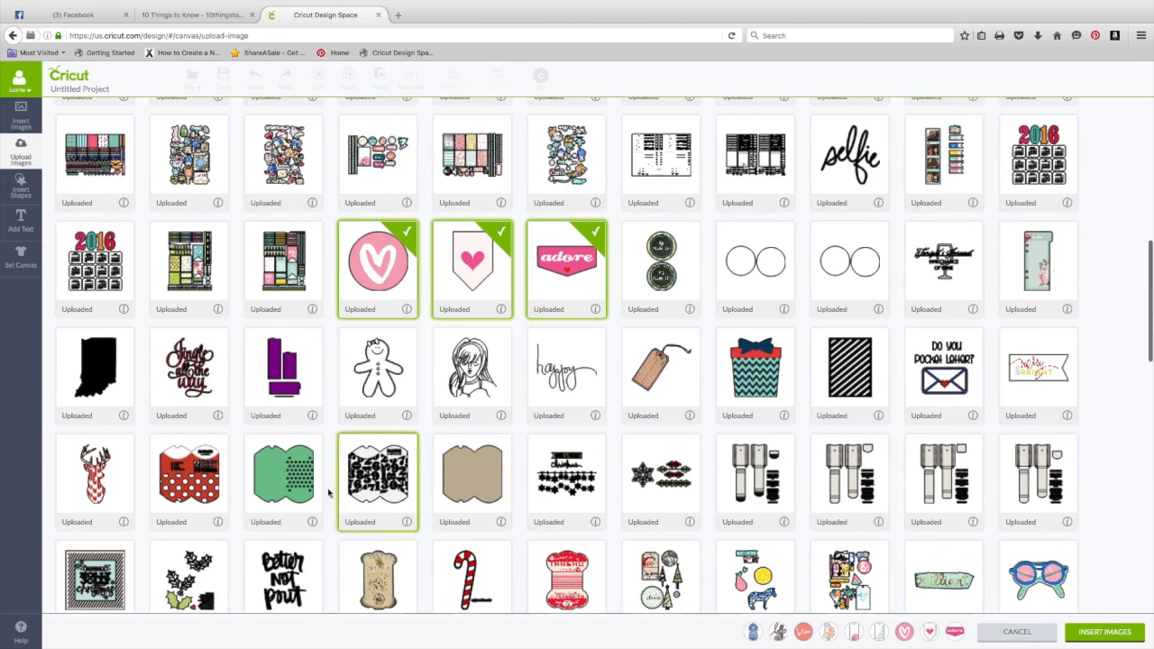
{"action": "scroll", "coordinate": [281, 404], "scroll_direction": "down", "scroll_amount": 5}
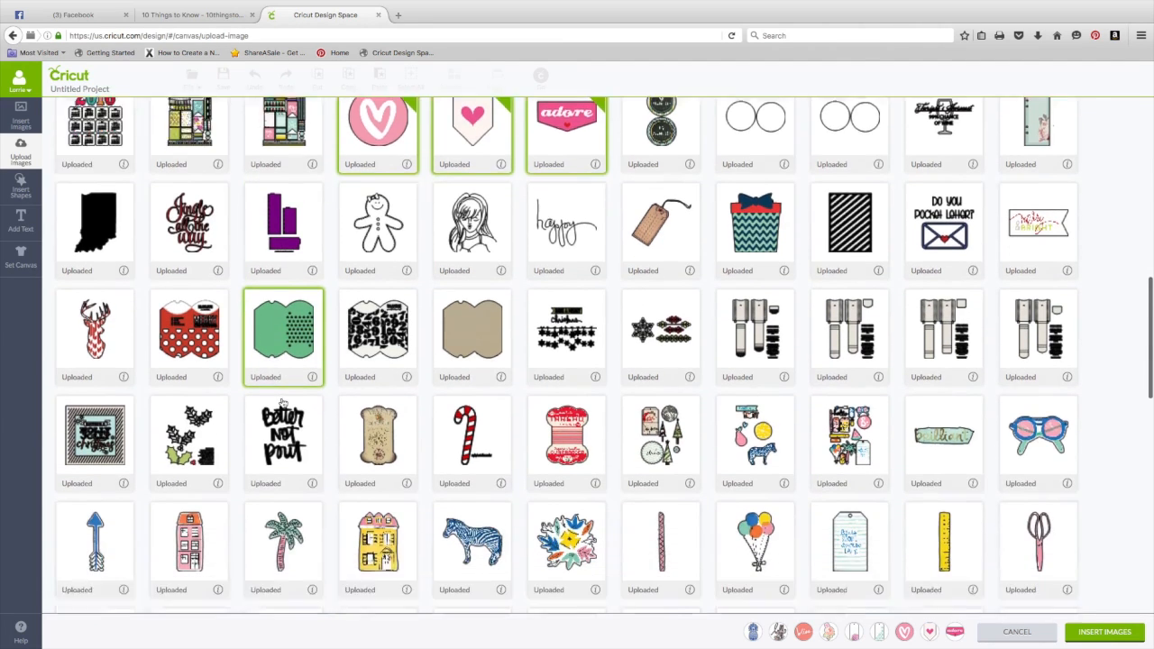
{"action": "left_click", "coordinate": [438, 421]}
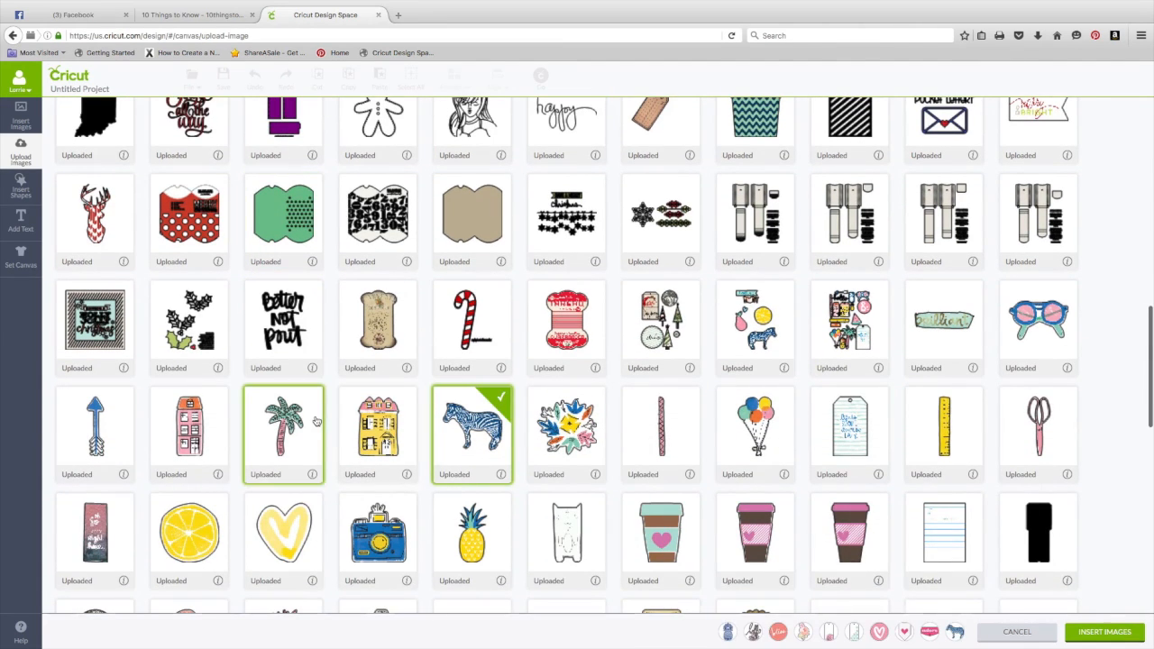
{"action": "left_click", "coordinate": [250, 421]}
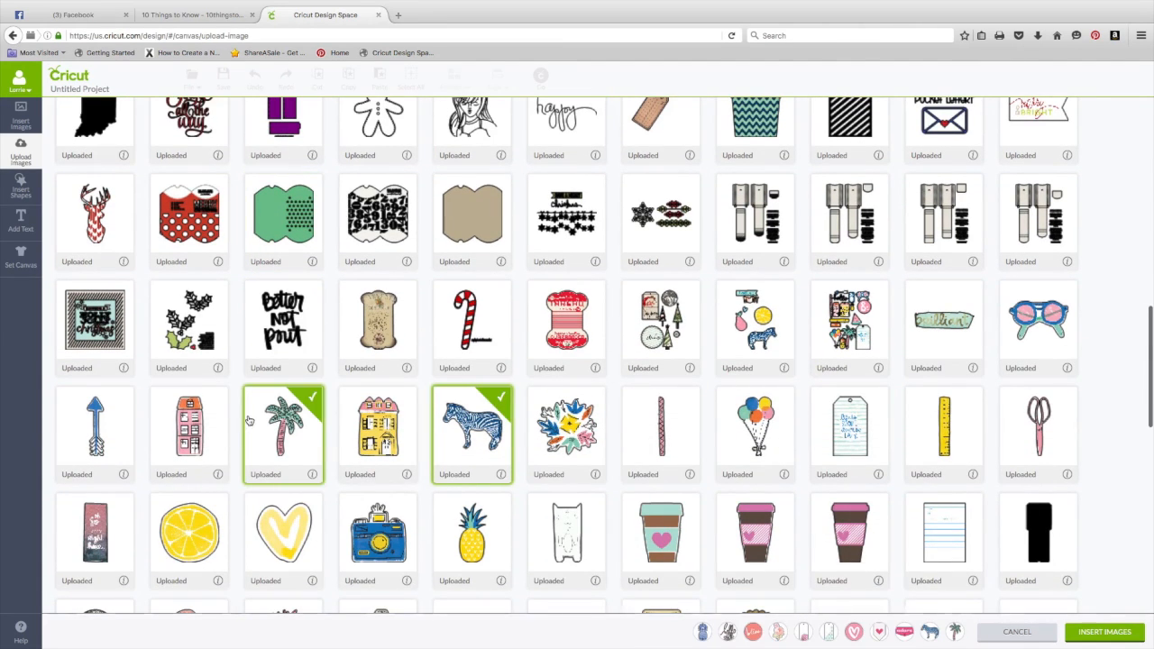
{"action": "left_click", "coordinate": [1077, 631]}
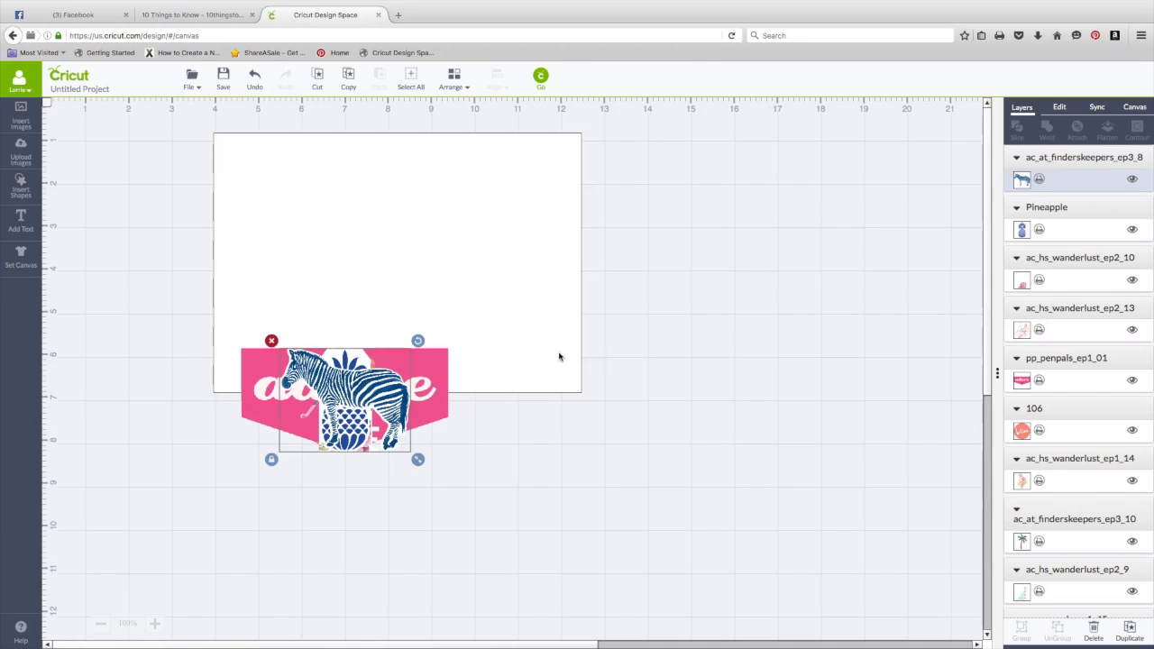
- Place the zebra, pineapple and floral tag in the rectangle's upper-right, lower-right and upper-left corners respectively
{"action": "left_click_drag", "start_coordinate": [366, 399], "coordinate": [546, 181]}
{"action": "left_click_drag", "start_coordinate": [355, 419], "coordinate": [246, 187]}
- Change the background rectangle's color to Gray so the images' white edges stand out
{"action": "left_click", "coordinate": [386, 219]}
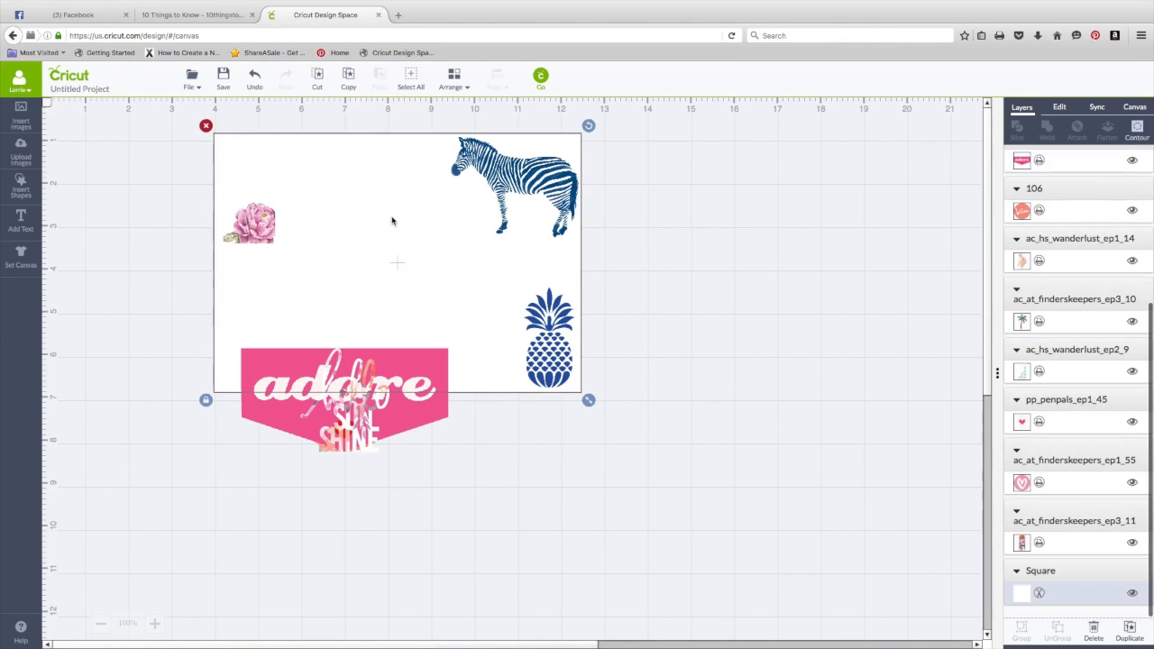
{"action": "left_click", "coordinate": [1022, 597]}
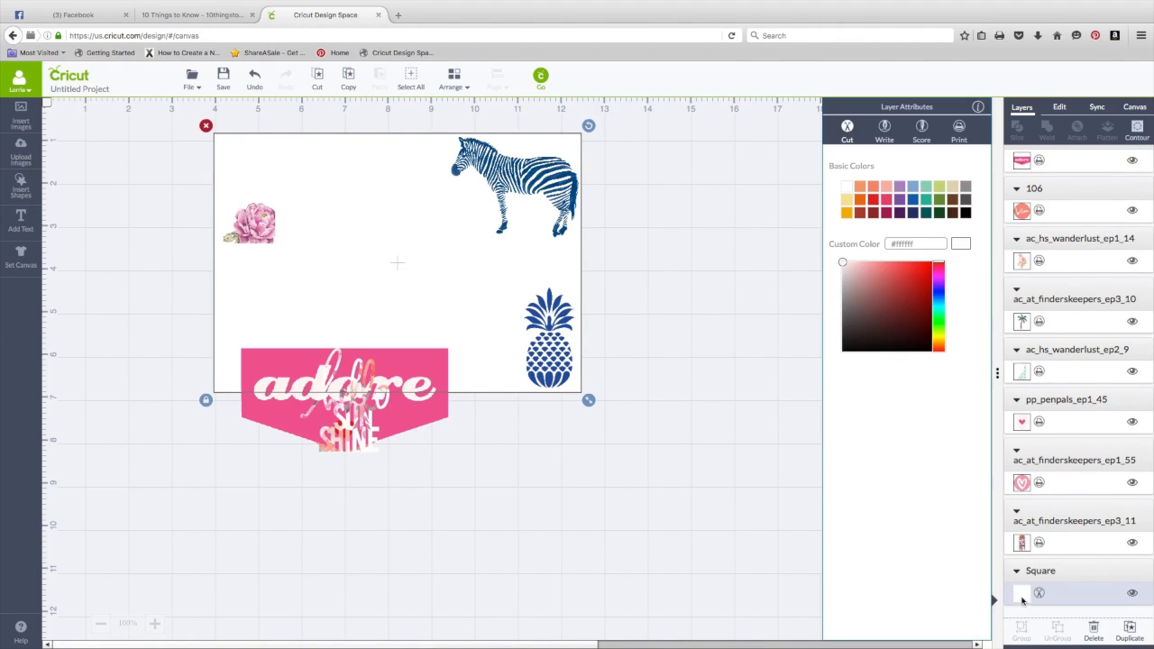
{"action": "left_click", "coordinate": [968, 191]}
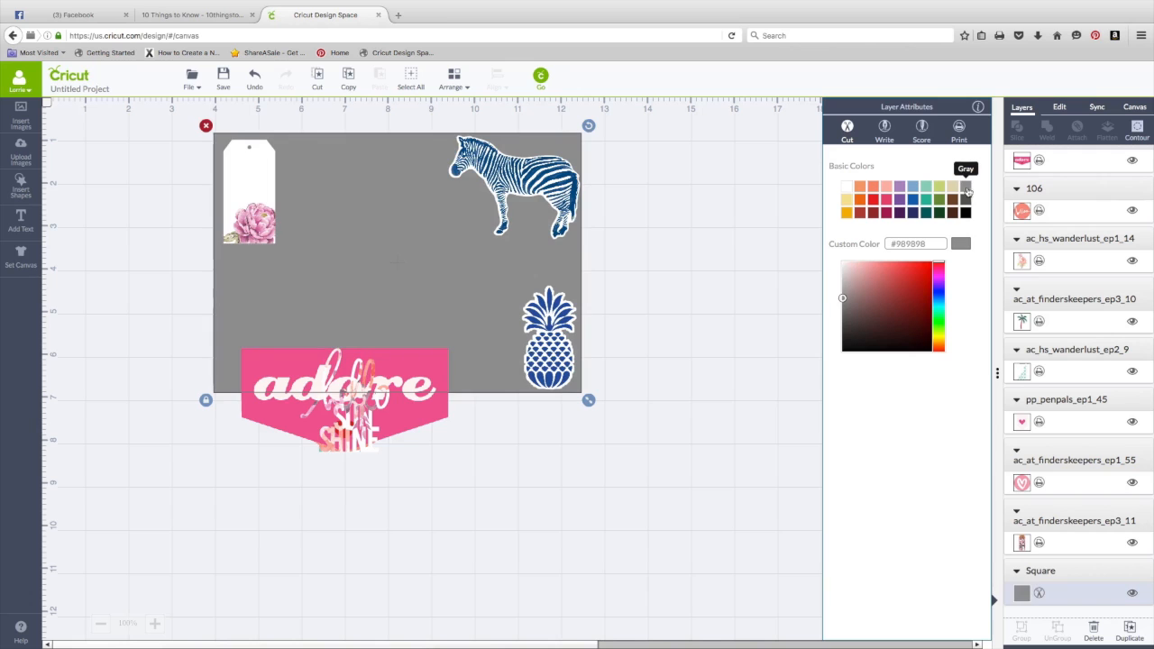
{"action": "left_click", "coordinate": [727, 267]}
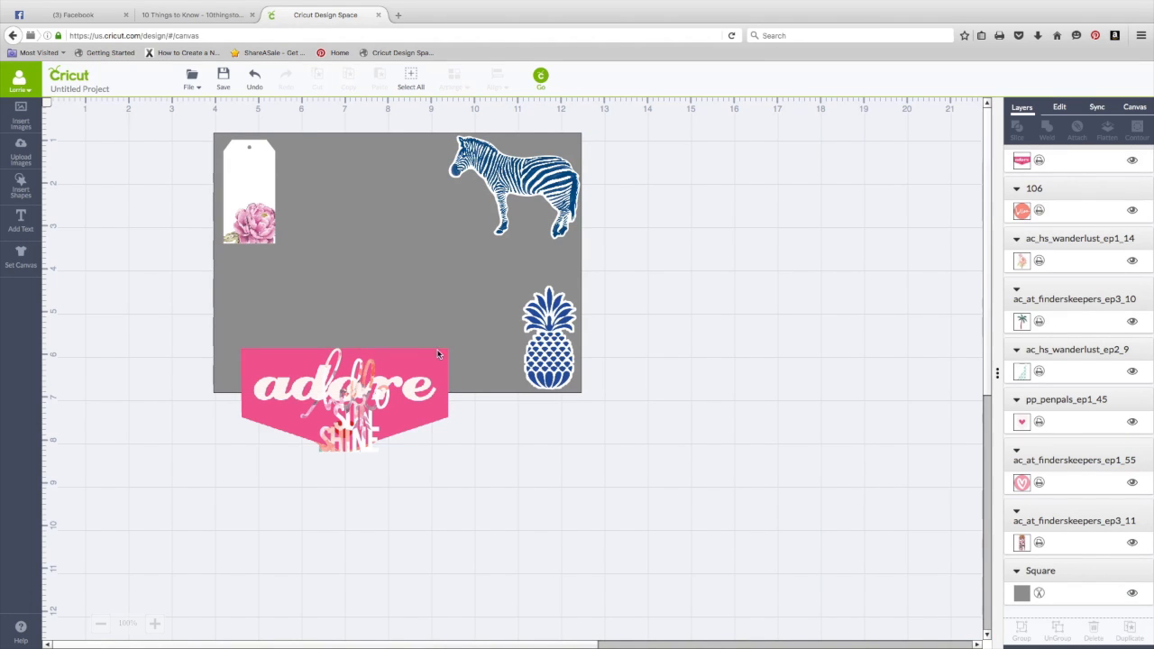
- Shrink the adore banner and place it beside the floral tag along the rectangle's upper edge
{"action": "left_click_drag", "start_coordinate": [438, 360], "coordinate": [464, 250]}
{"action": "left_click_drag", "start_coordinate": [480, 351], "coordinate": [389, 301]}
{"action": "left_click_drag", "start_coordinate": [360, 256], "coordinate": [371, 158]}
- Arrange hello sunshine beside the pineapple, and the bliss circle and flower cluster beneath the adore banner, with the flowers at about X 5.38, Y 2.17 in
{"action": "left_click_drag", "start_coordinate": [338, 424], "coordinate": [478, 347]}
{"action": "left_click_drag", "start_coordinate": [366, 362], "coordinate": [336, 368]}
{"action": "left_click_drag", "start_coordinate": [280, 308], "coordinate": [312, 229]}
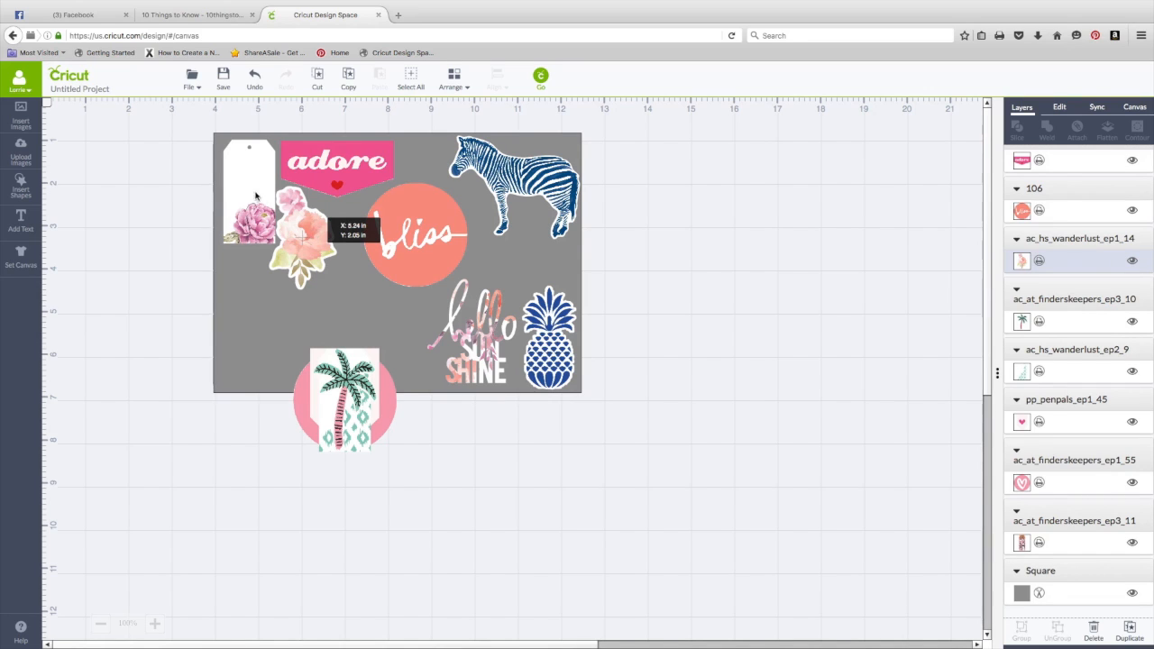
{"action": "left_click_drag", "start_coordinate": [296, 204], "coordinate": [301, 230]}
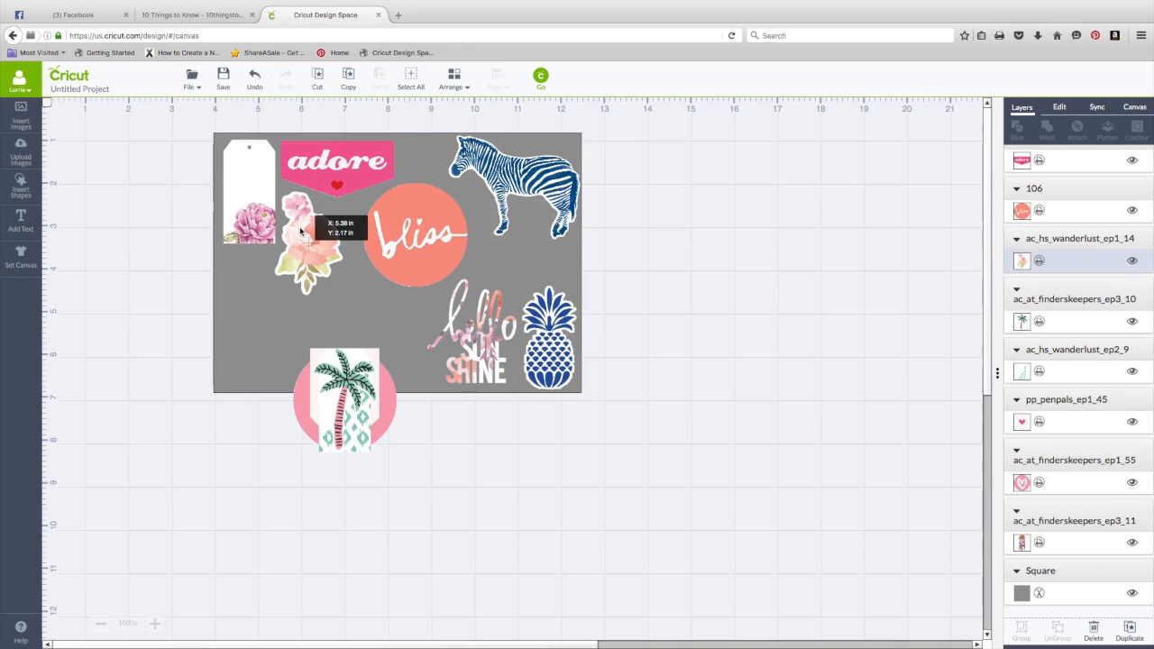
- Place the palm tree in the rectangle's lower-left area and the teal diamond-patterned tag beside hello sunshine
{"action": "left_click_drag", "start_coordinate": [352, 394], "coordinate": [281, 311]}
{"action": "left_click_drag", "start_coordinate": [343, 367], "coordinate": [396, 309]}
- Shrink the heart banner and the pink heart circle, placing the banner beside the palm tree and the circle below the zebra
{"action": "left_click", "coordinate": [329, 365]}
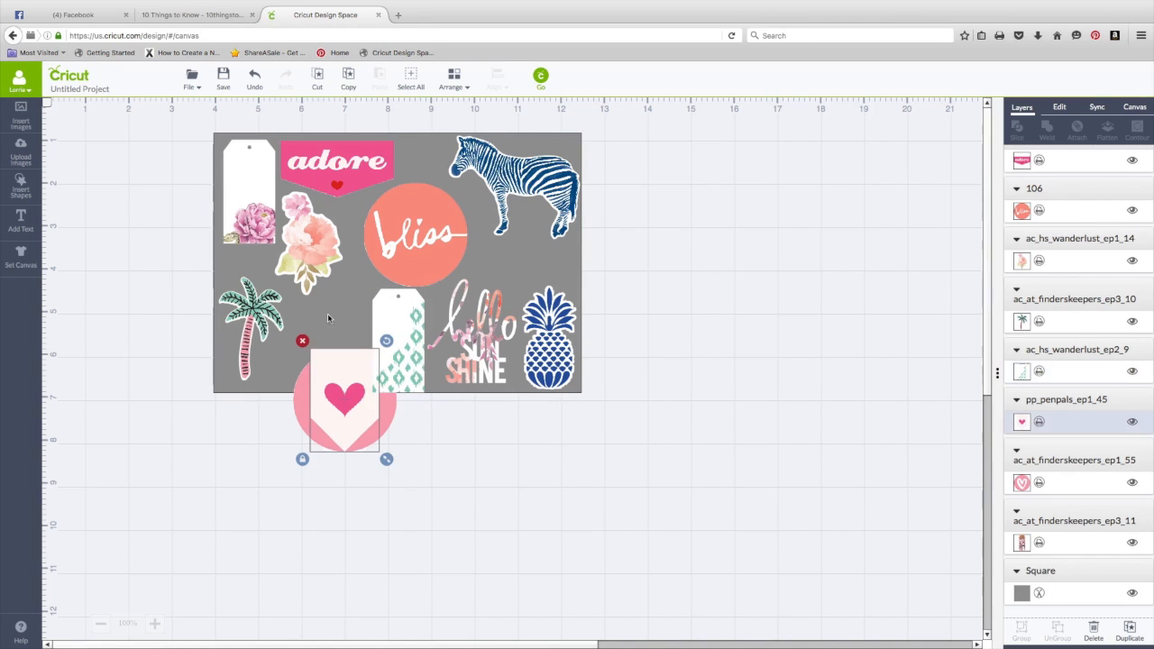
{"action": "left_click", "coordinate": [388, 461]}
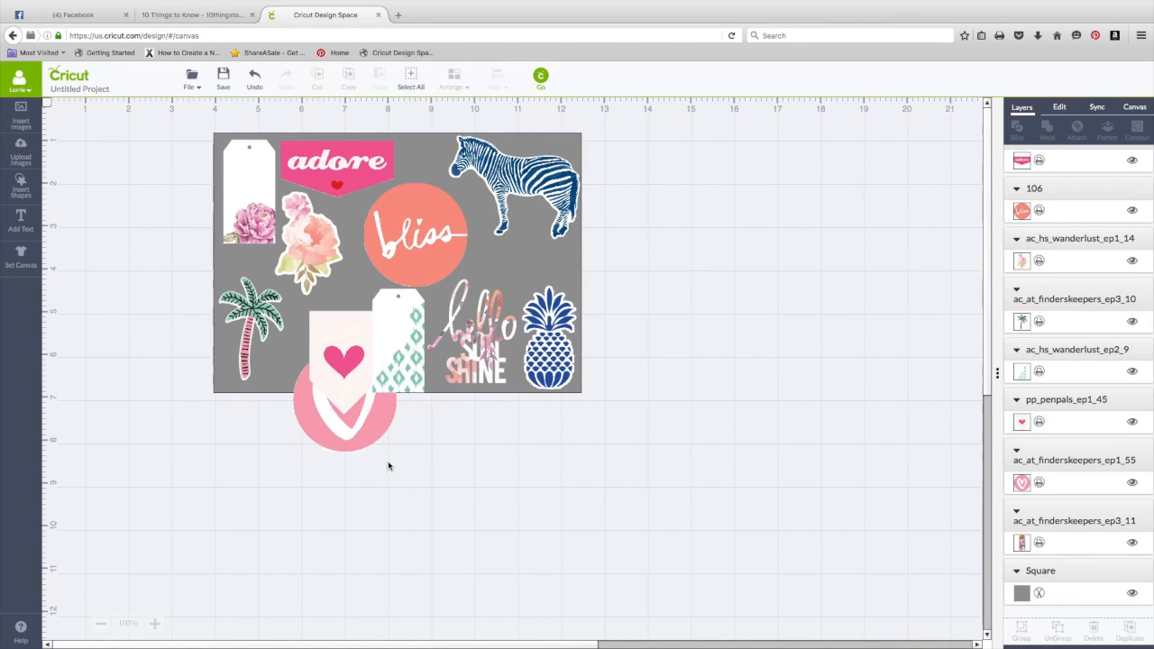
{"action": "left_click", "coordinate": [355, 357]}
{"action": "mouse_move", "coordinate": [362, 396]}
{"action": "left_mouse_down"}
{"action": "mouse_move", "coordinate": [370, 413]}
{"action": "mouse_move", "coordinate": [348, 382]}
{"action": "left_mouse_up"}
{"action": "left_click_drag", "start_coordinate": [366, 434], "coordinate": [538, 248]}
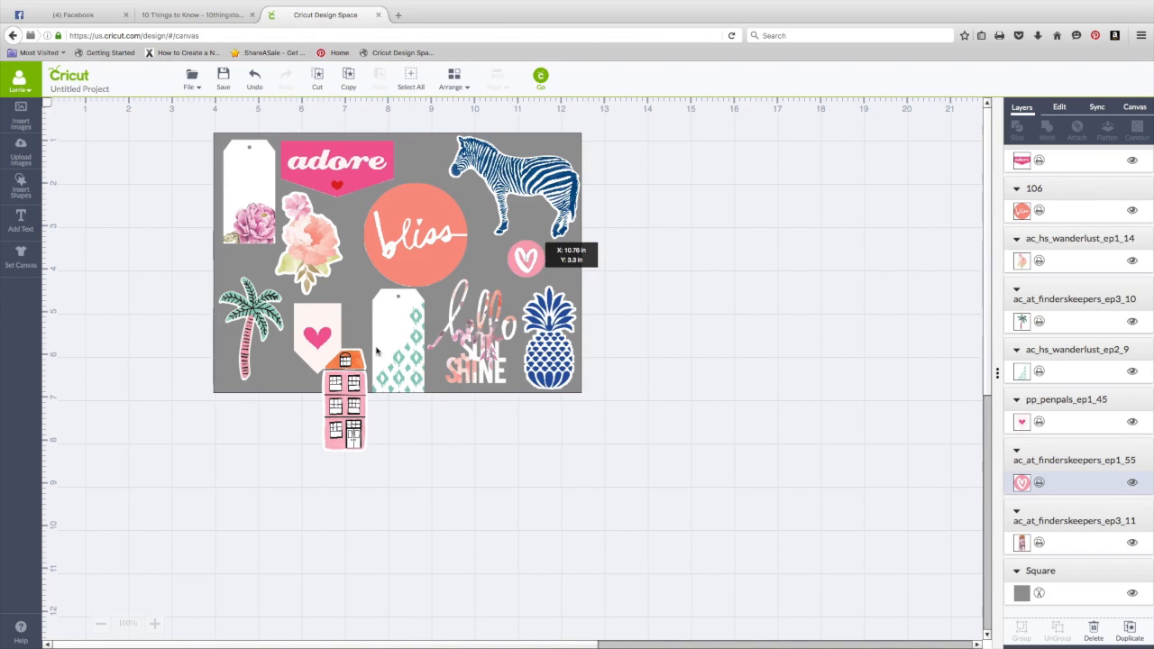
- Place the pink house beside the patterned tag, and rotate the heart banner upside down to fit between the palm tree and the house
{"action": "left_click_drag", "start_coordinate": [349, 396], "coordinate": [292, 362]}
{"action": "left_click", "coordinate": [328, 496]}
{"action": "left_click_drag", "start_coordinate": [328, 311], "coordinate": [251, 417]}
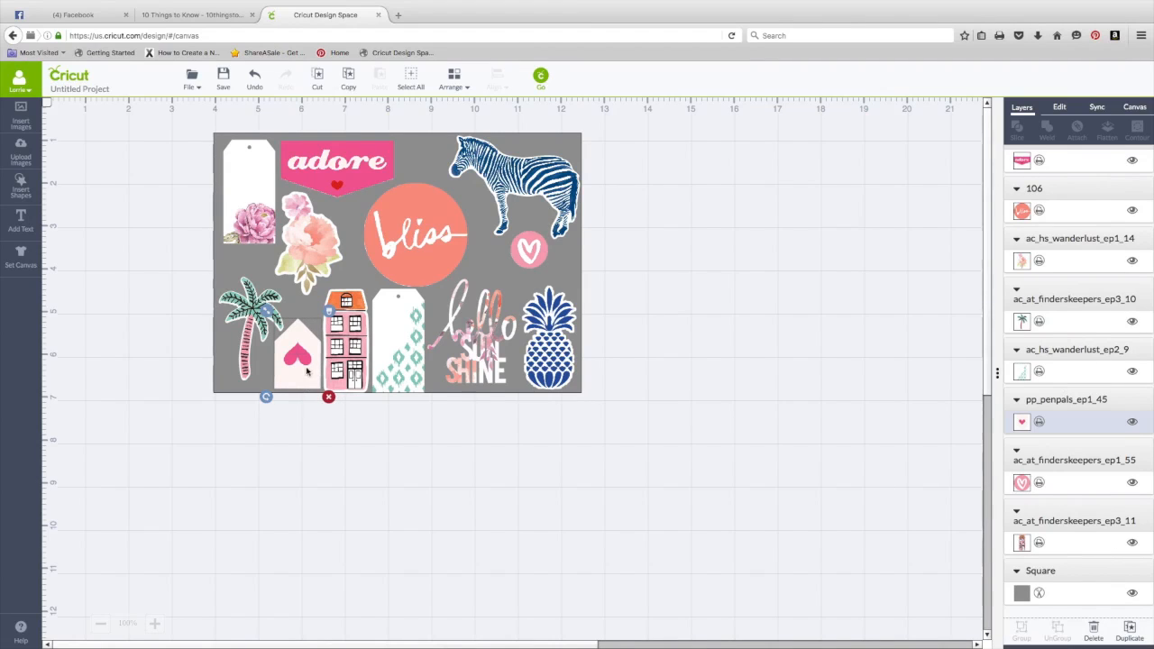
{"action": "left_click_drag", "start_coordinate": [309, 375], "coordinate": [302, 369]}
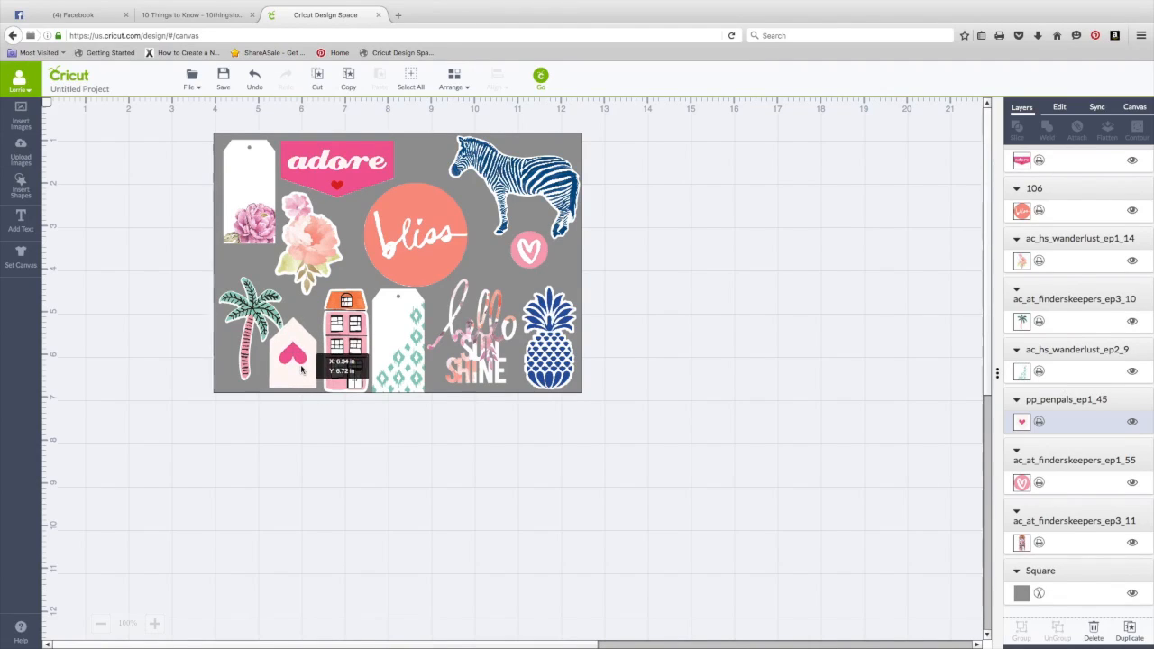
{"action": "left_click", "coordinate": [386, 503]}
- Nudge the palm tree and bliss circle upward, and shift the patterned tag and hello sunshine slightly to even out the spacing
{"action": "left_click_drag", "start_coordinate": [250, 324], "coordinate": [246, 314]}
{"action": "left_click", "coordinate": [500, 522]}
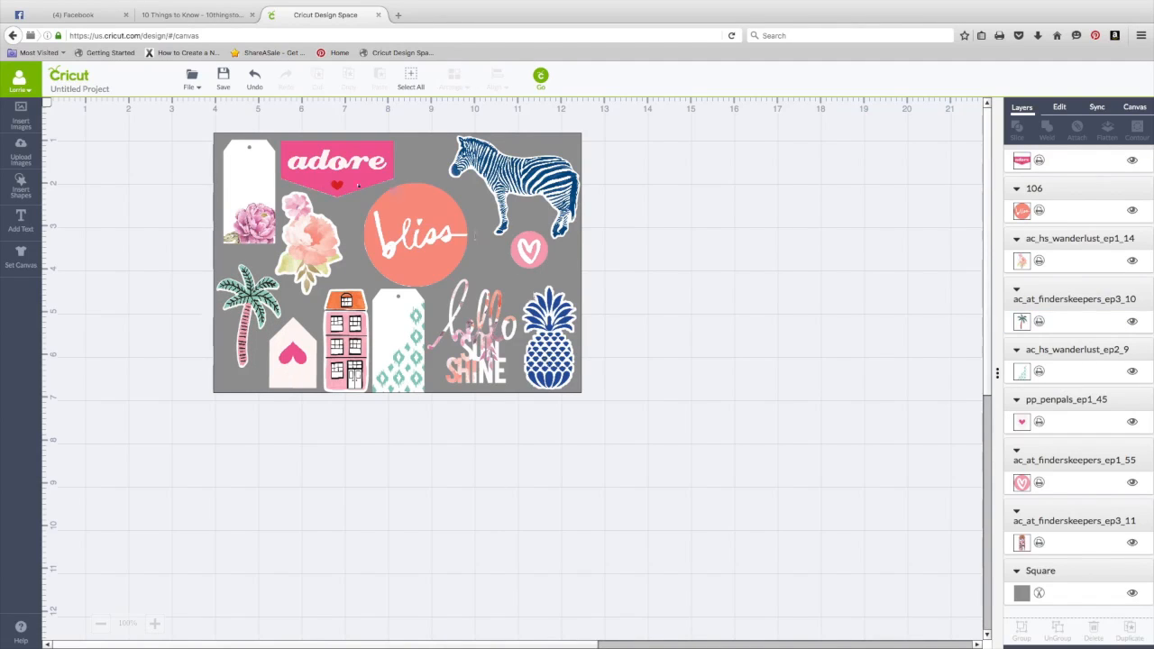
{"action": "left_click_drag", "start_coordinate": [407, 336], "coordinate": [406, 335]}
{"action": "left_click_drag", "start_coordinate": [432, 264], "coordinate": [434, 268]}
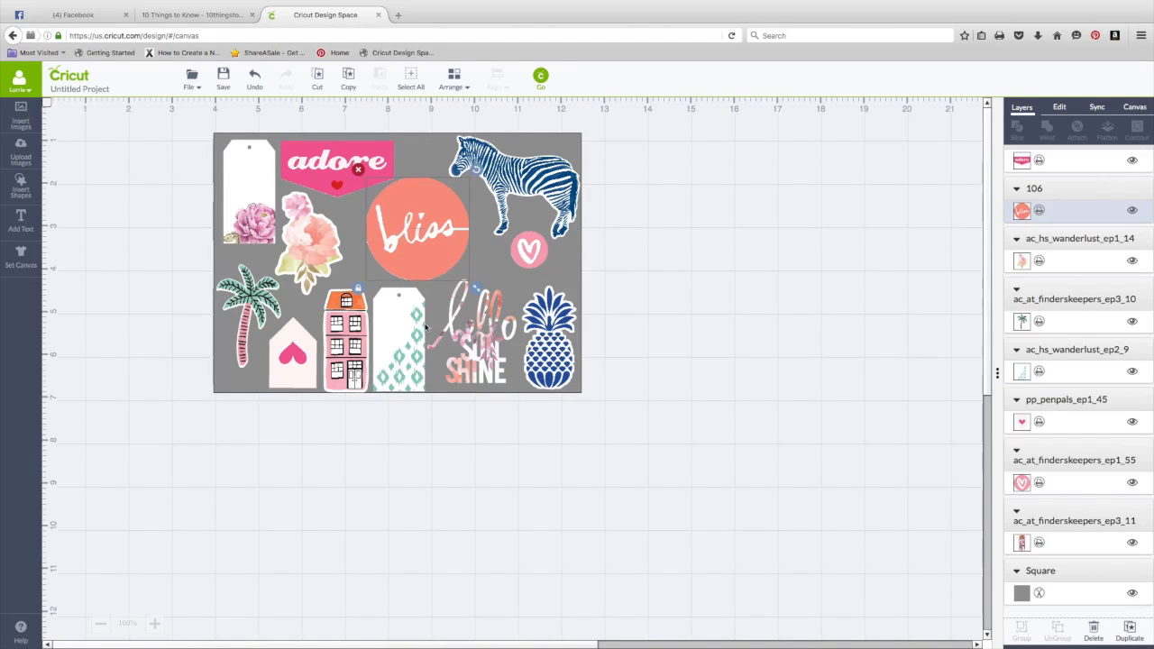
{"action": "left_click", "coordinate": [415, 324]}
{"action": "left_click_drag", "start_coordinate": [415, 324], "coordinate": [415, 327]}
{"action": "left_click_drag", "start_coordinate": [488, 332], "coordinate": [488, 333]}
{"action": "left_click", "coordinate": [609, 577]}
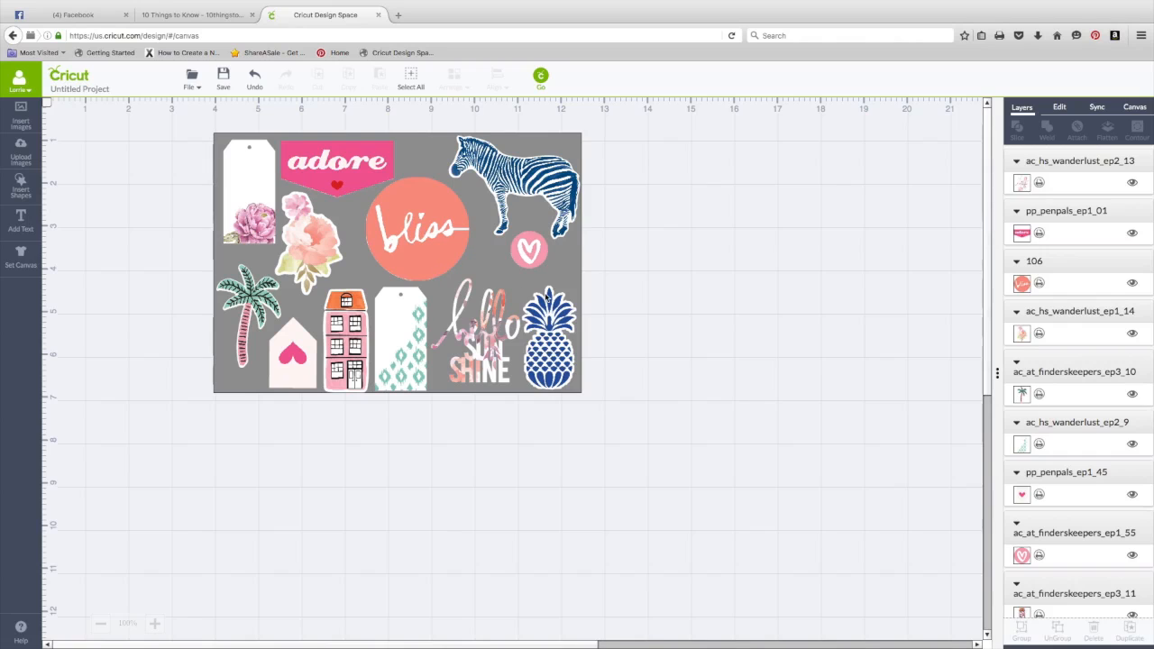
- Delete the gray guide rectangle and attach all the remaining images into one set
{"action": "left_click", "coordinate": [492, 264]}
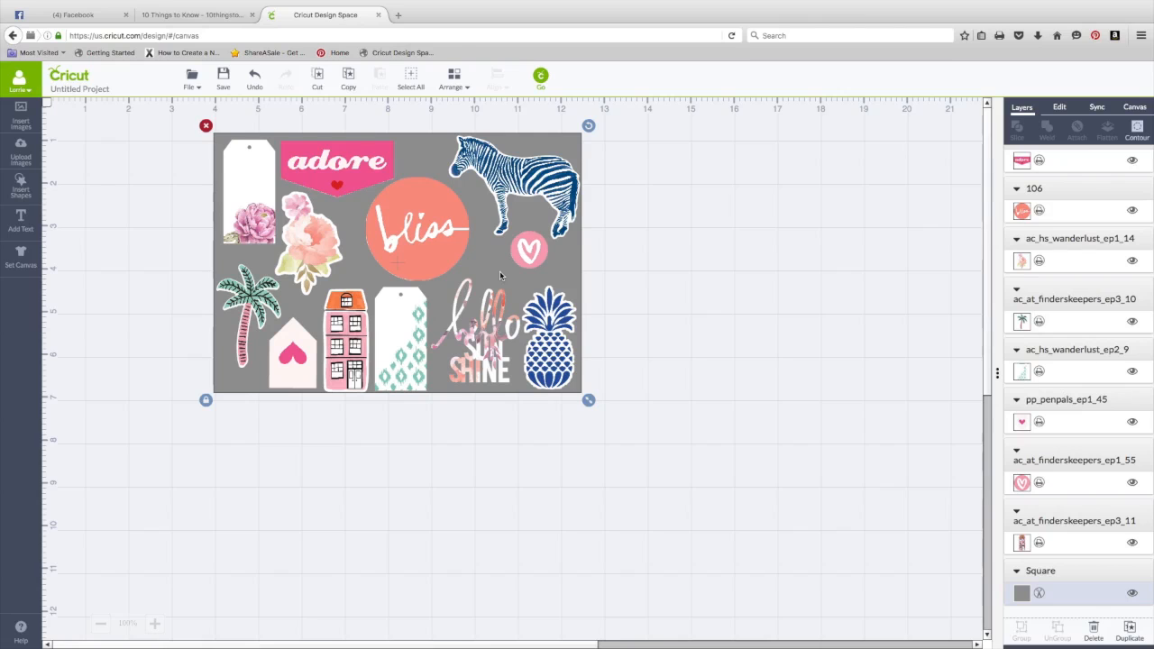
{"action": "left_click", "coordinate": [1094, 631]}
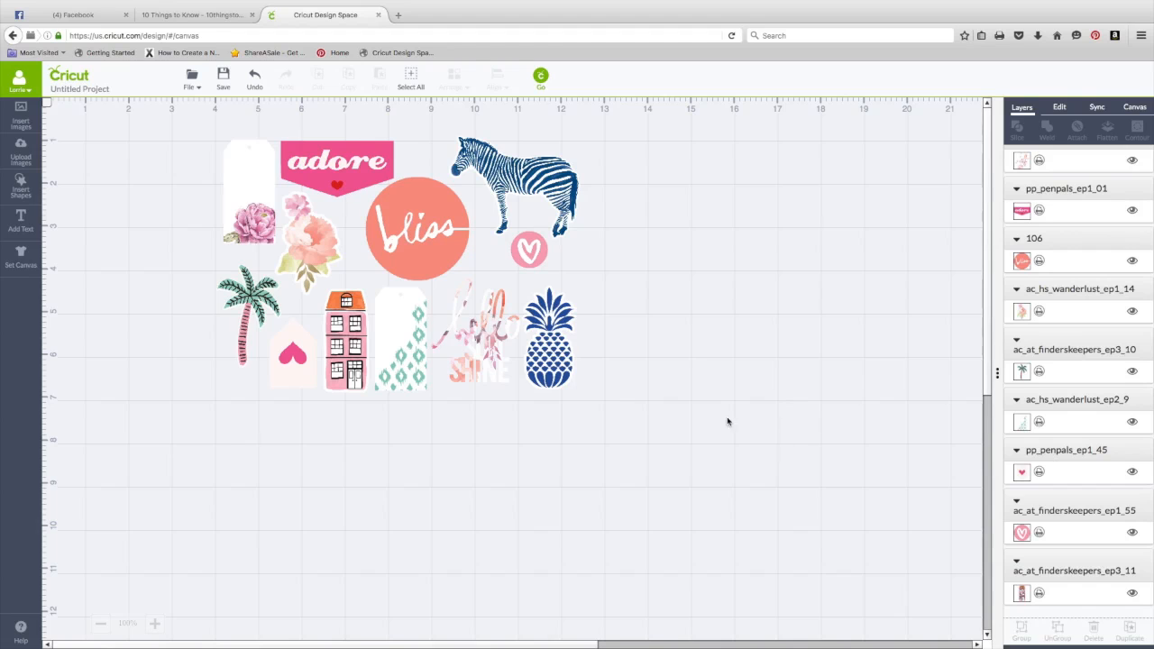
{"action": "left_click_drag", "start_coordinate": [178, 113], "coordinate": [629, 410]}
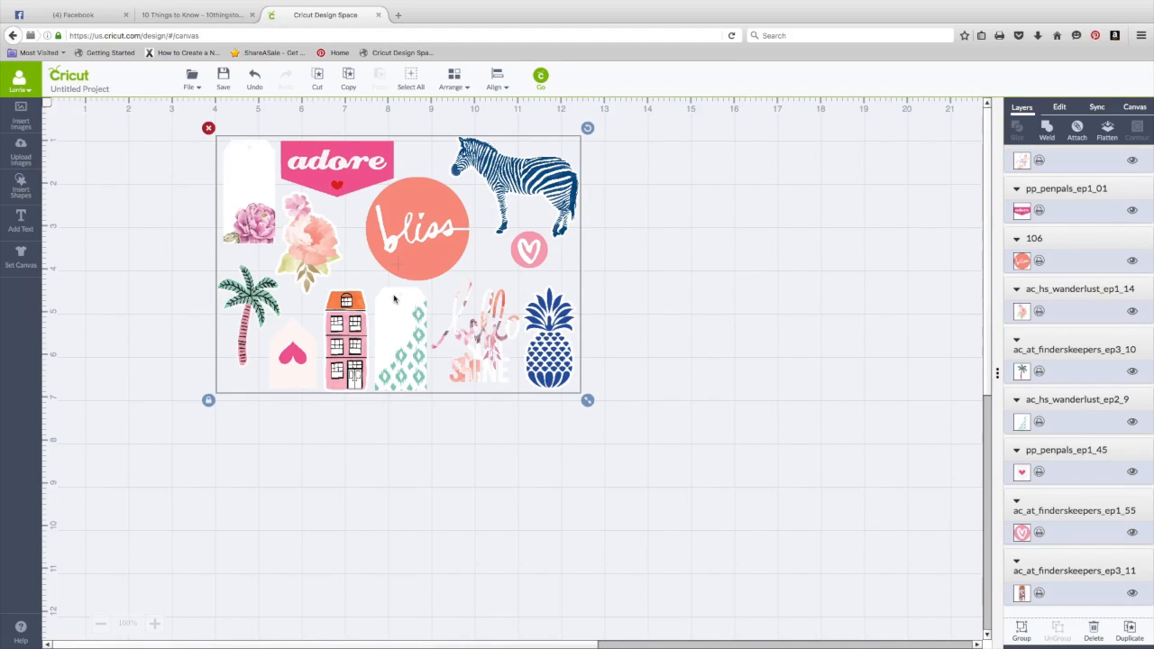
{"action": "left_click", "coordinate": [1077, 130]}
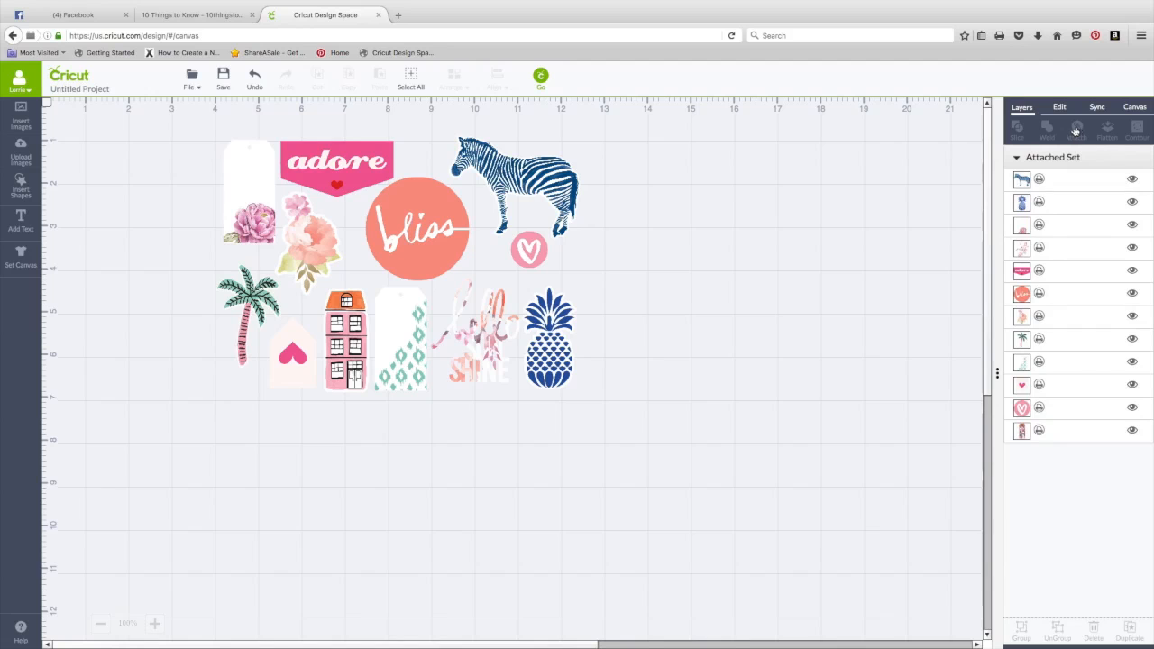
- Move the attached set closer to the canvas's upper-left corner and send the project to the mat preview
{"action": "left_click_drag", "start_coordinate": [519, 202], "coordinate": [490, 173]}
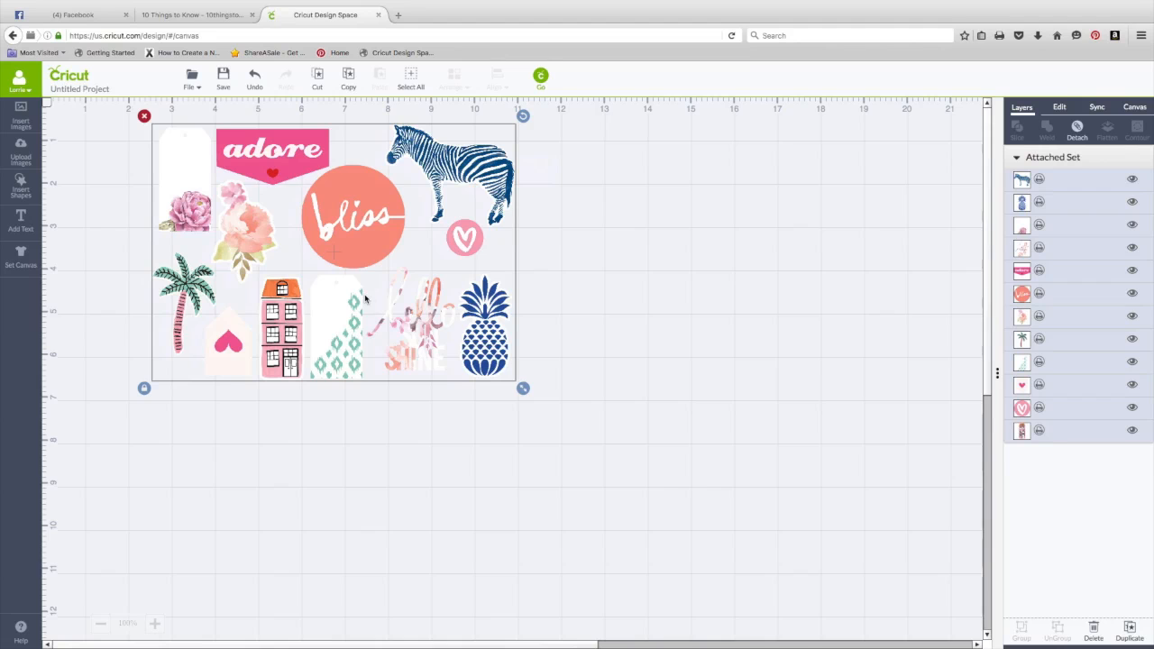
{"action": "left_click_drag", "start_coordinate": [459, 163], "coordinate": [490, 166]}
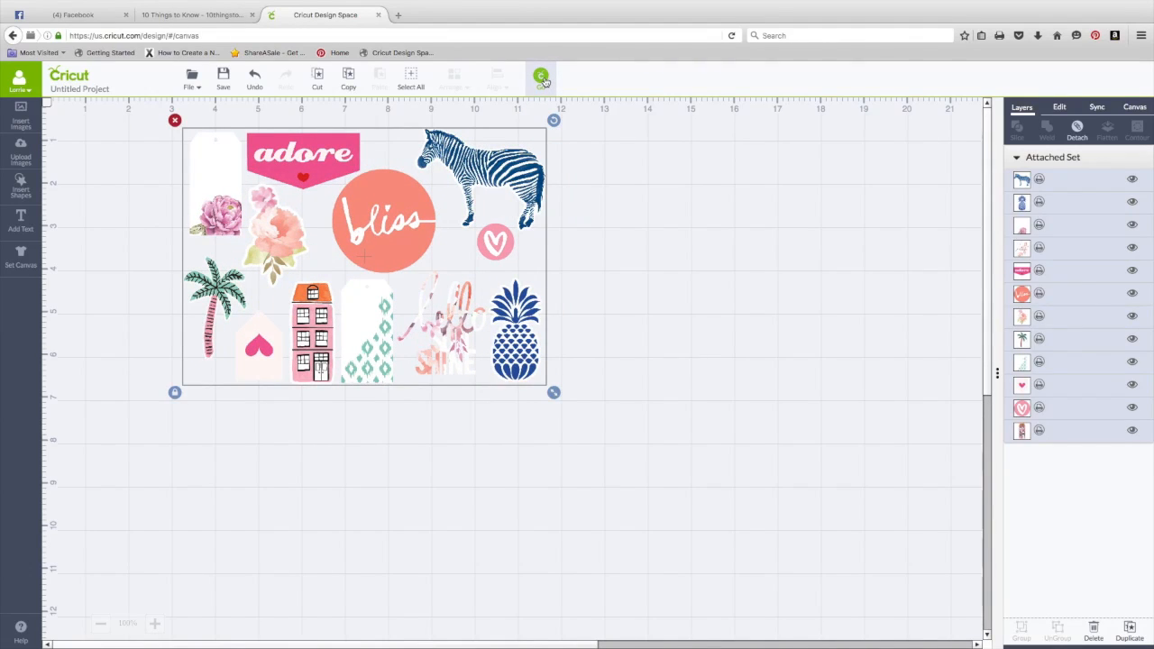
{"action": "left_click", "coordinate": [543, 79]}
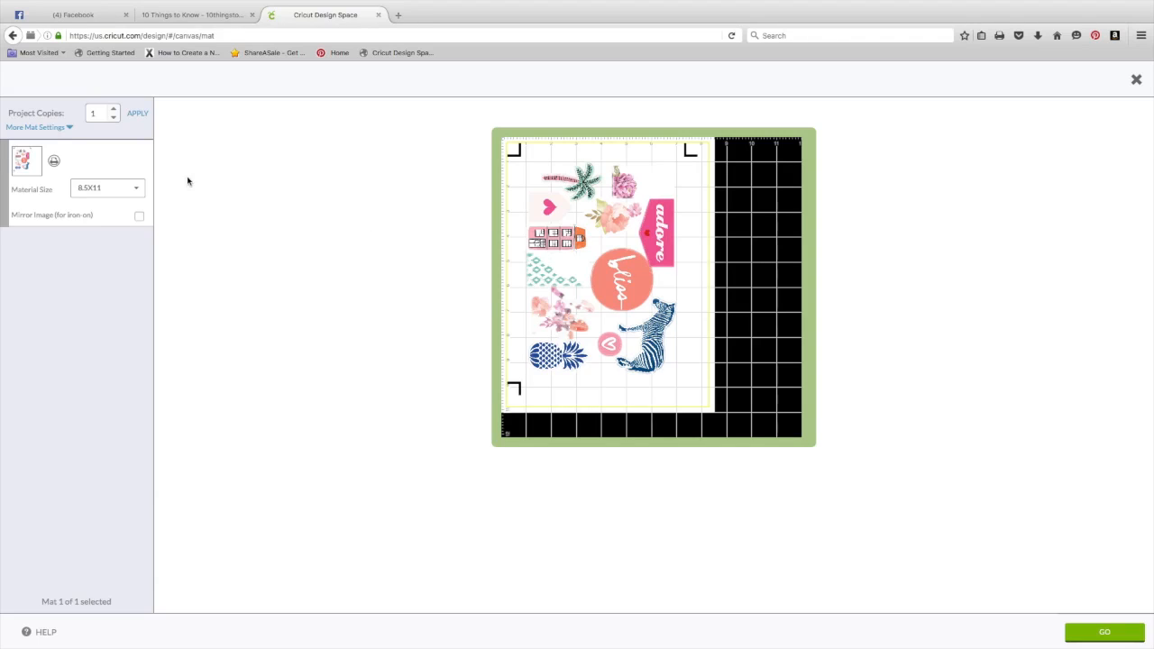
- Turn off the print then cut bleed in the mat settings to compare the image edges, and turn it back on
{"action": "left_click", "coordinate": [67, 128]}
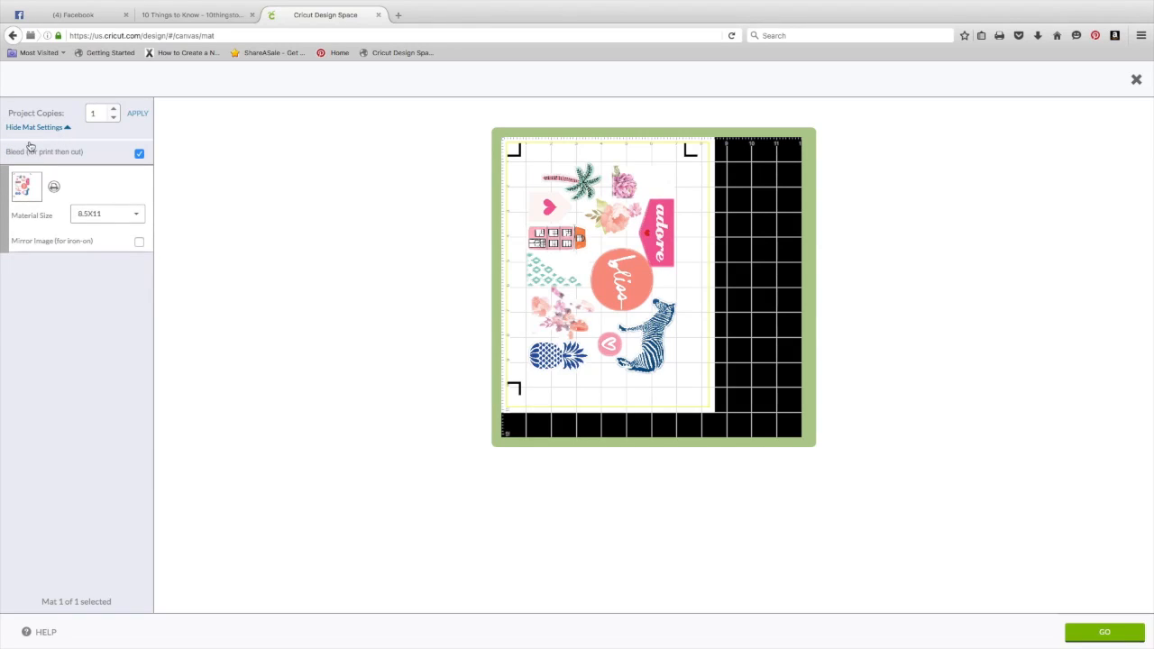
{"action": "left_click", "coordinate": [140, 155]}
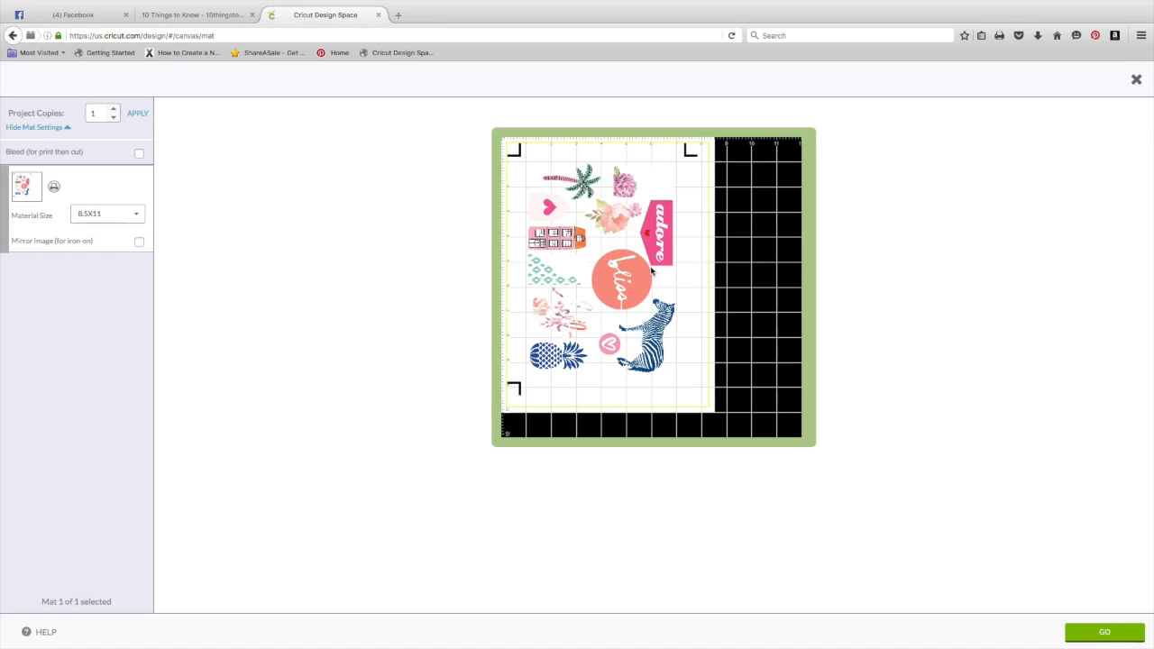
{"action": "left_click", "coordinate": [139, 154]}
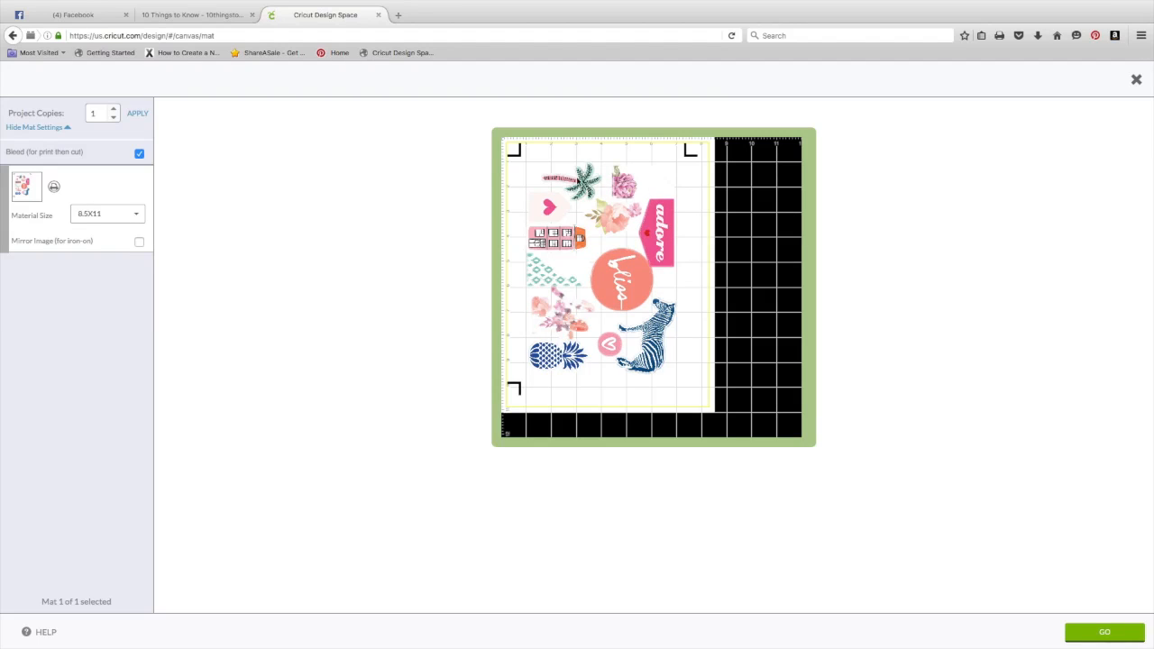